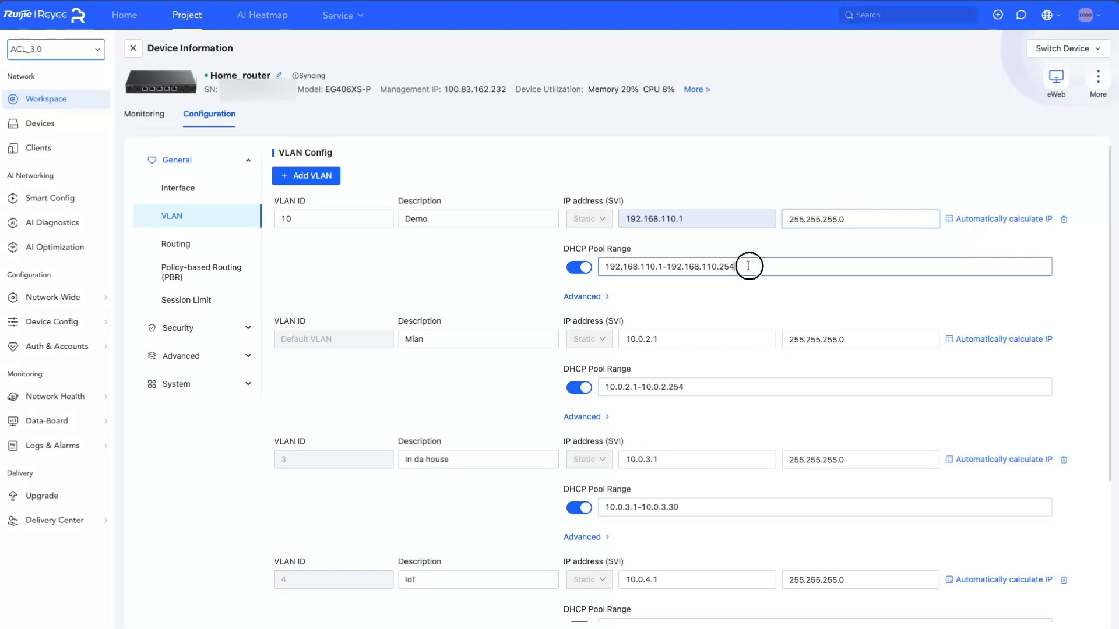
Set VLAN 10's DHCP pool range to 192.168.110.1-192.168.110.200 and save the router's VLAN configuration
{"action": "key", "text": "BackSpace"}
{"action": "key", "text": "BackSpace"}
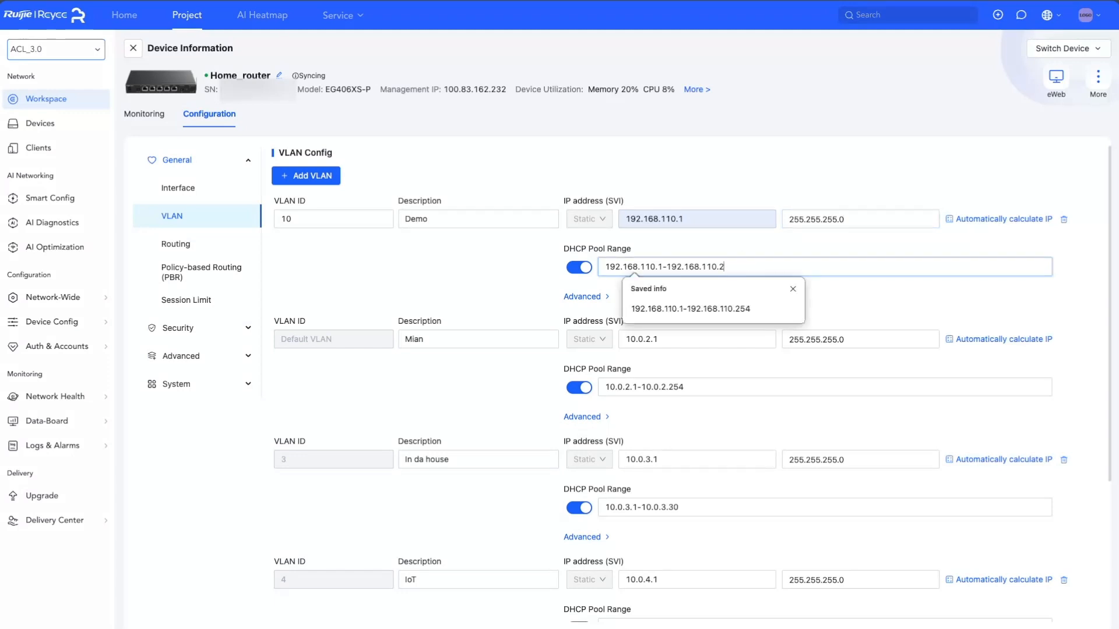
{"action": "type", "text": "00"}
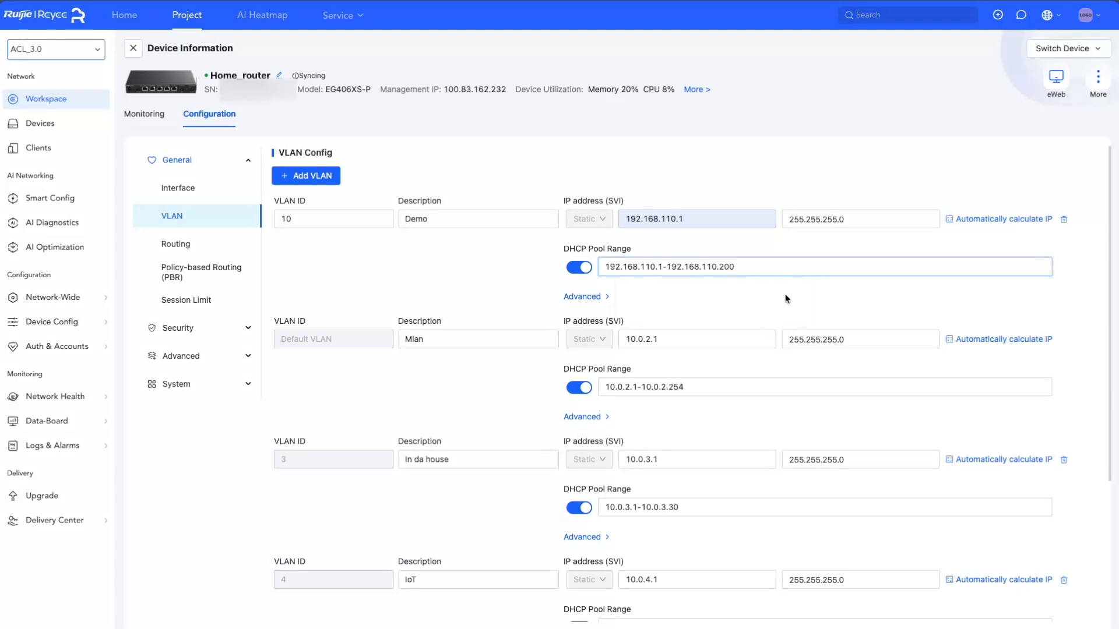
{"action": "scroll", "coordinate": [785, 299], "scroll_direction": "down", "scroll_amount": 3}
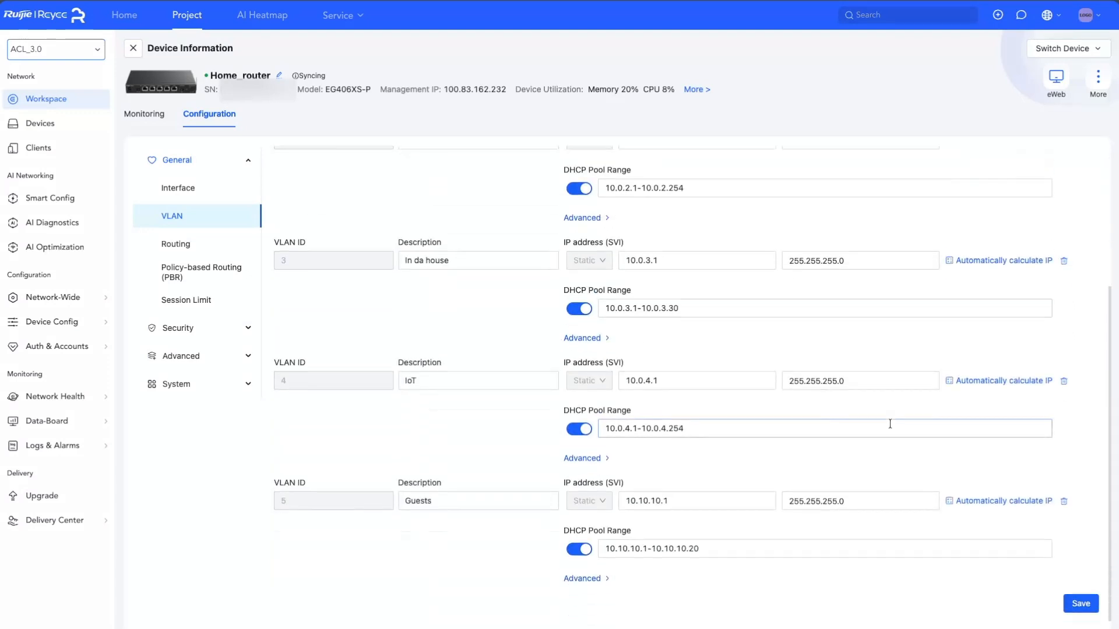
{"action": "left_click", "coordinate": [1081, 604]}
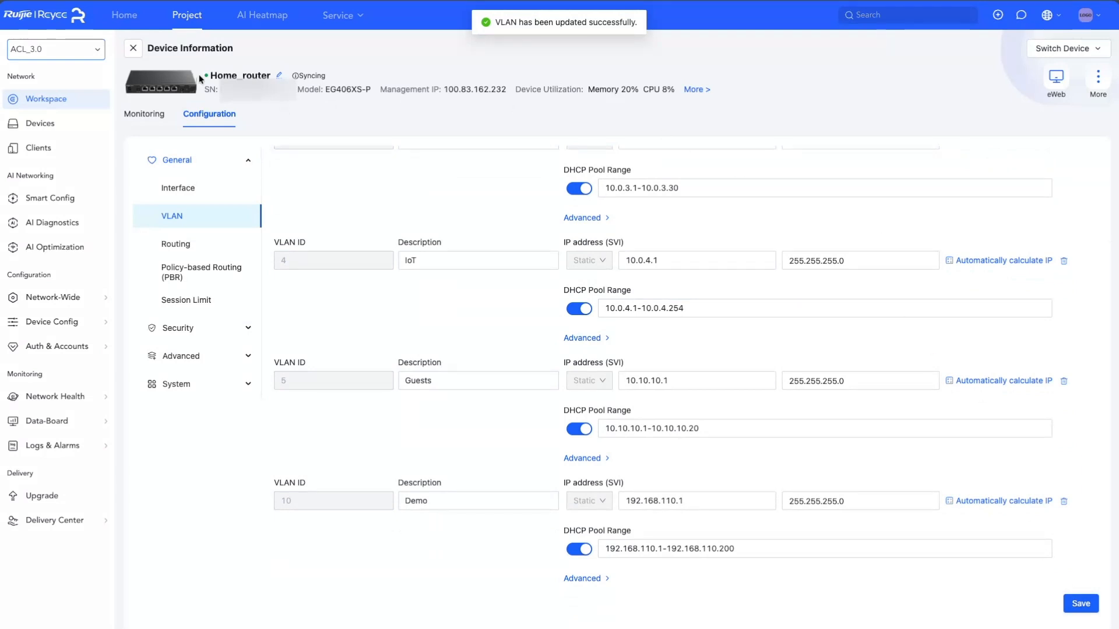
Add VLAN 10 with the remark Demo to the ES208GC switch's VLAN configuration and save it
{"action": "left_click", "coordinate": [133, 48]}
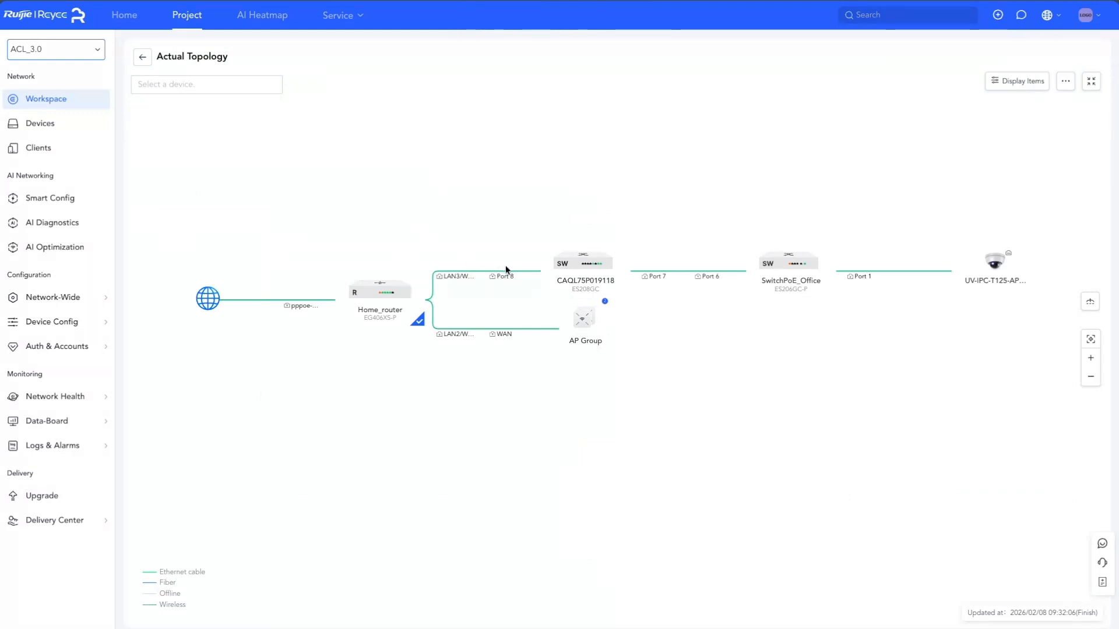
{"action": "left_click", "coordinate": [587, 267]}
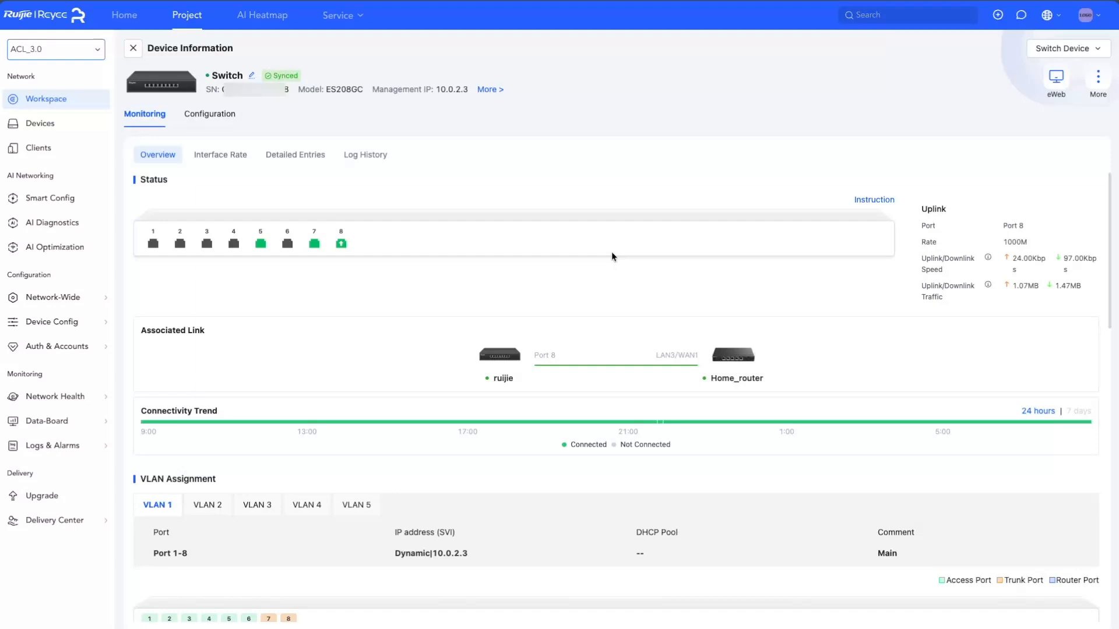
{"action": "left_click", "coordinate": [220, 116]}
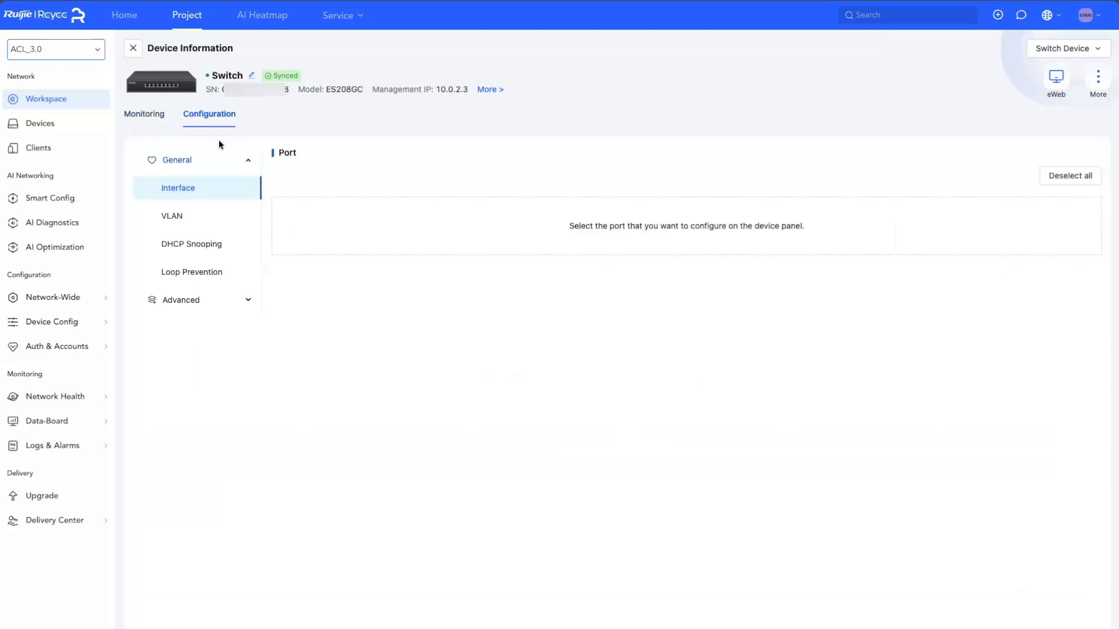
{"action": "left_click", "coordinate": [185, 224]}
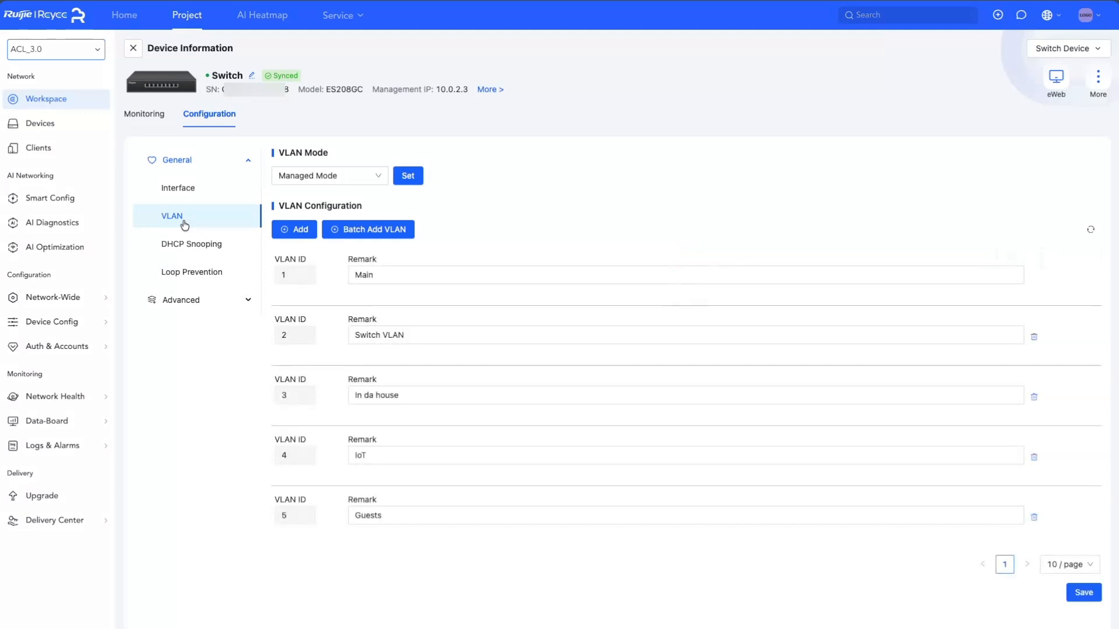
{"action": "left_click", "coordinate": [299, 232]}
{"action": "left_click", "coordinate": [293, 276]}
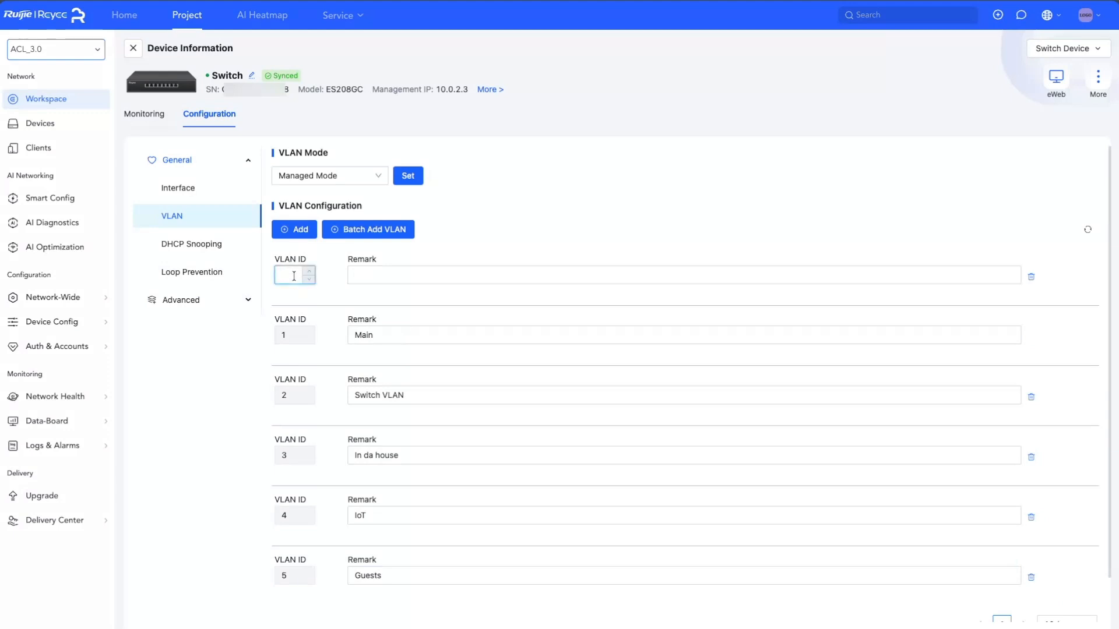
{"action": "type", "text": "10"}
{"action": "left_click", "coordinate": [370, 275]}
{"action": "type", "text": "Demo"}
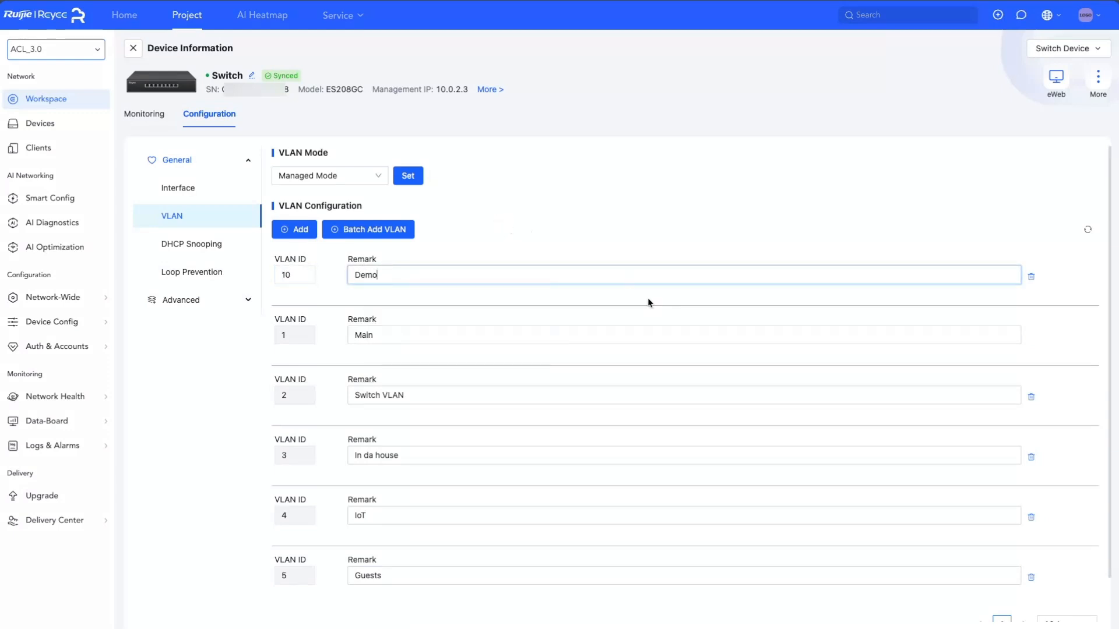
{"action": "scroll", "coordinate": [649, 302], "scroll_direction": "down", "scroll_amount": 2}
{"action": "left_click", "coordinate": [1079, 603]}
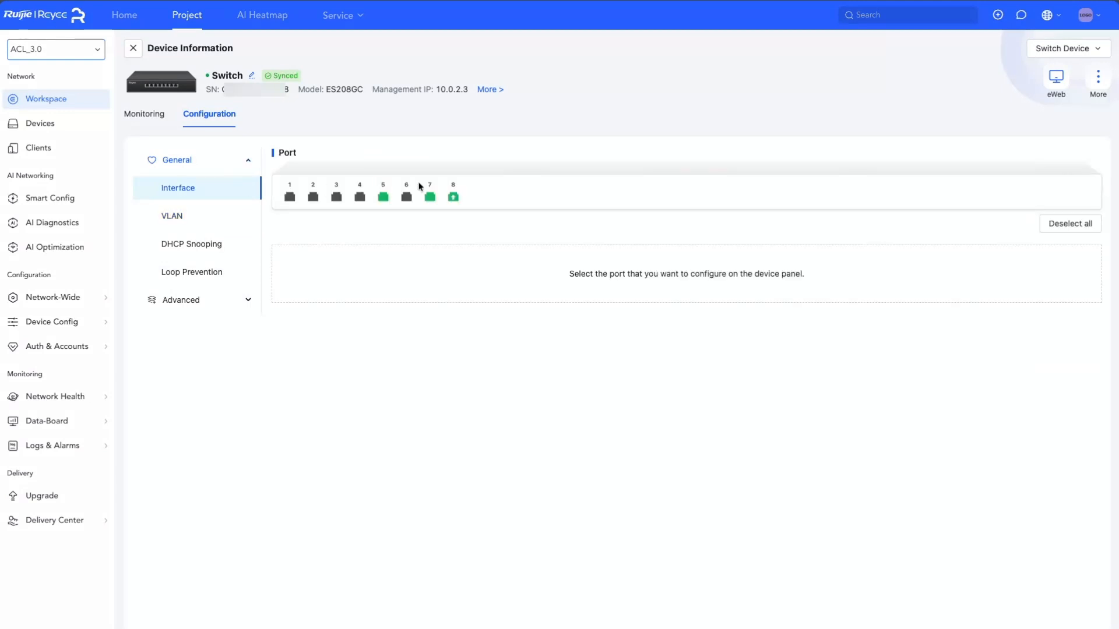
Set port 8's allowed VLANs on the ES208GC switch to 1-5,10 and save
{"action": "left_click", "coordinate": [453, 199]}
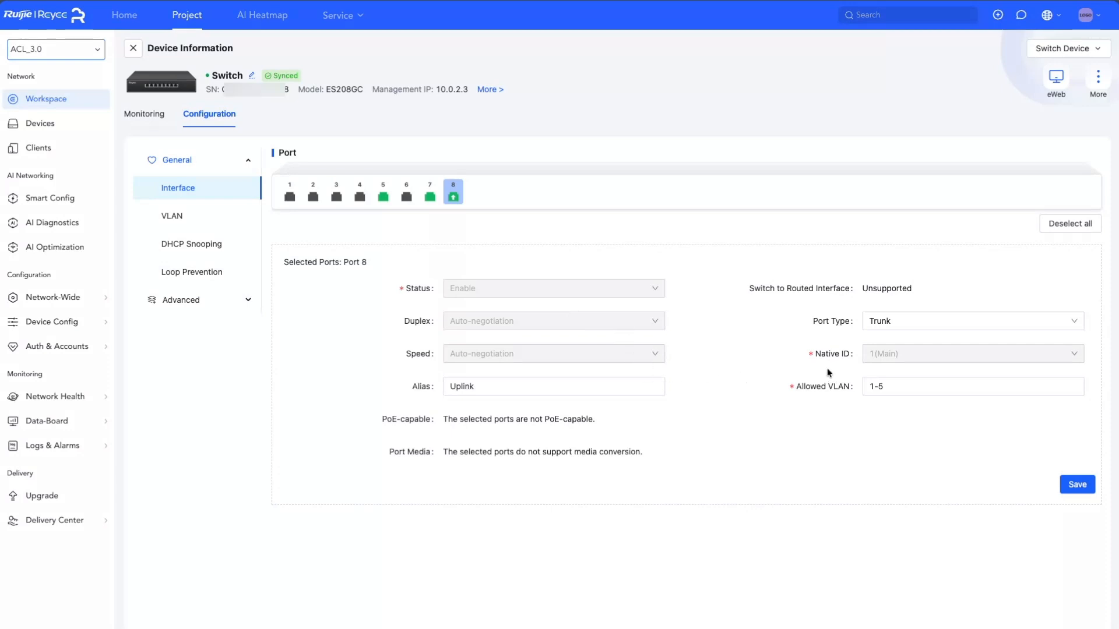
{"action": "left_click", "coordinate": [907, 388]}
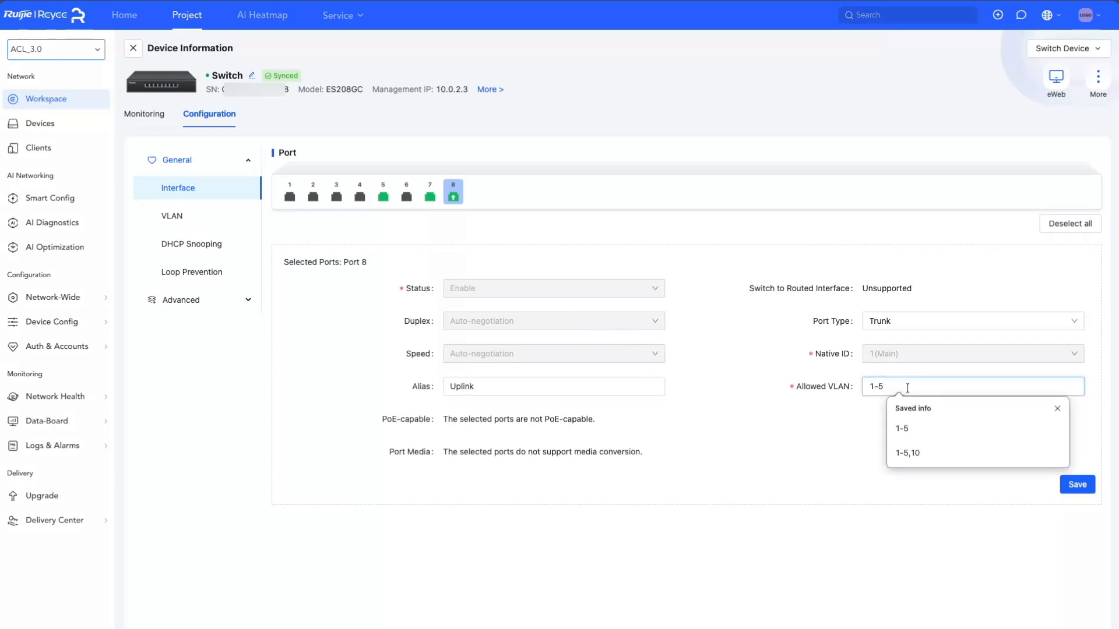
{"action": "type", "text": ",10"}
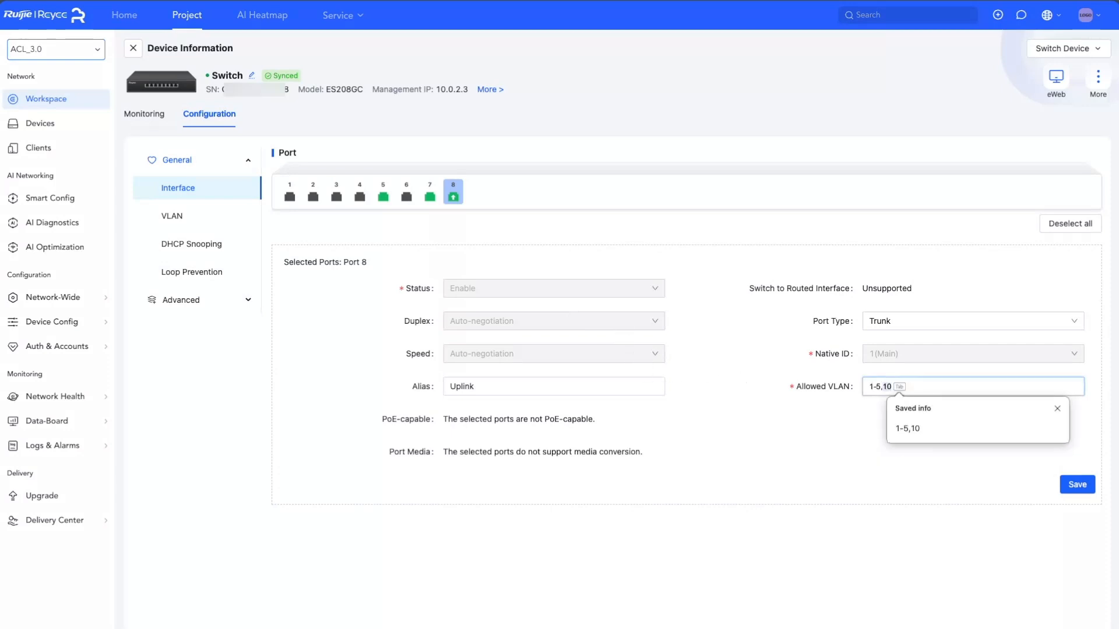
{"action": "key", "text": "Tab"}
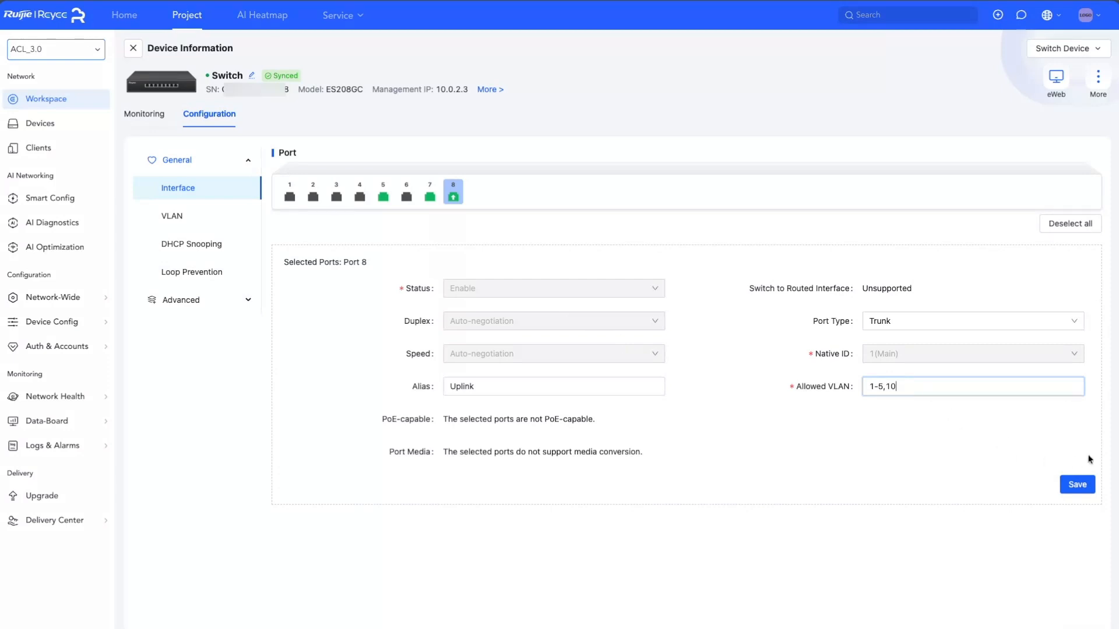
{"action": "left_click", "coordinate": [1082, 487]}
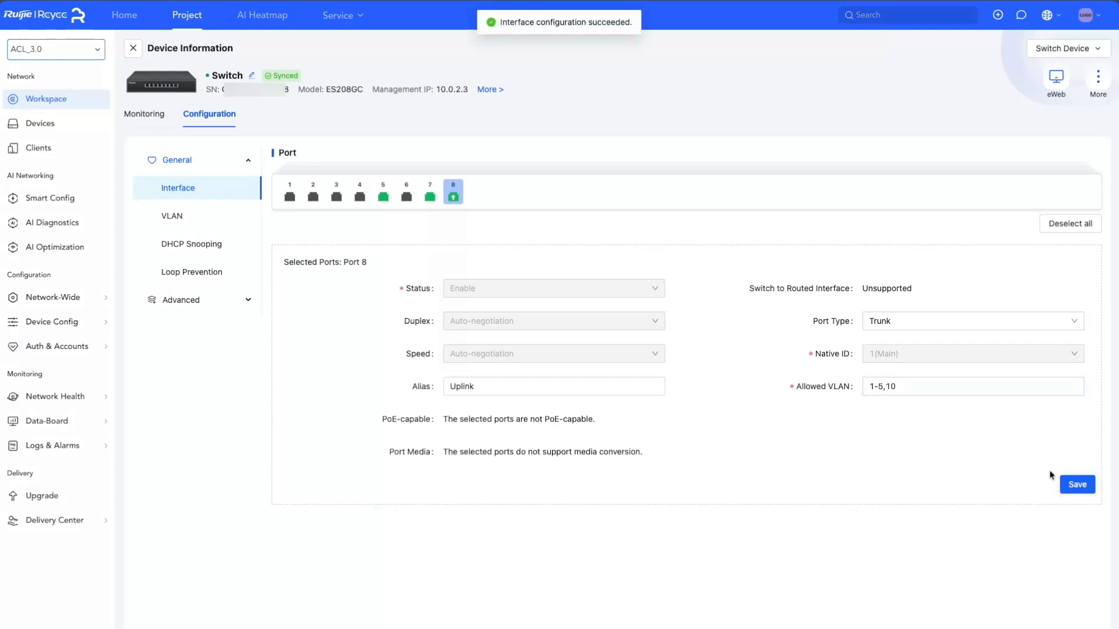
Set port 7's allowed VLANs to 1-5,10 and its alias to Uplink-PoE-Switch, then save
{"action": "left_click", "coordinate": [449, 200]}
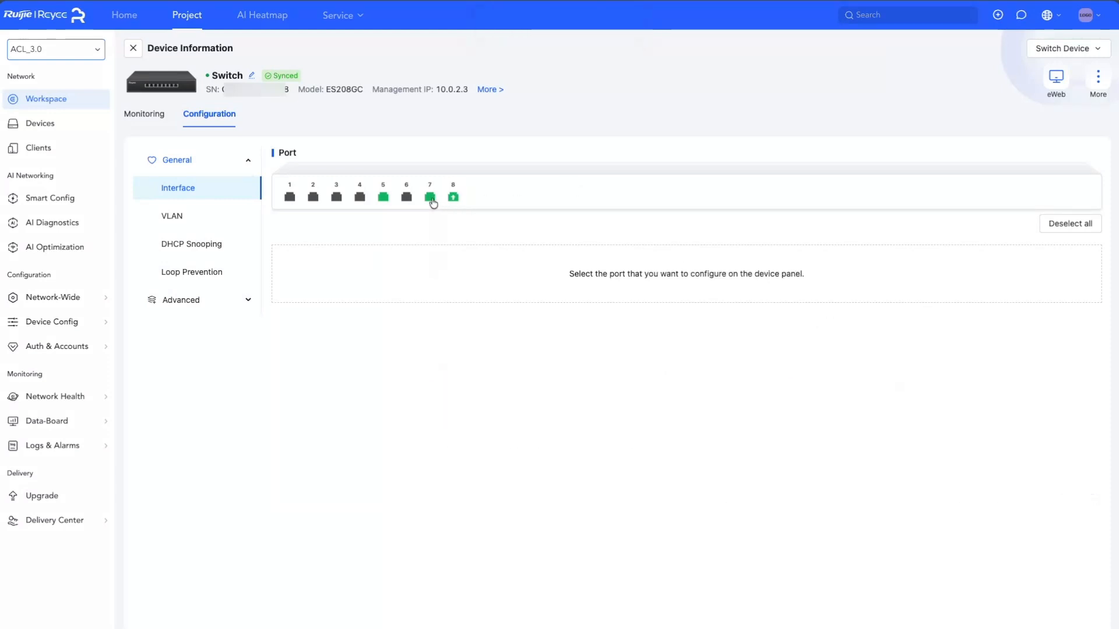
{"action": "left_click", "coordinate": [431, 200]}
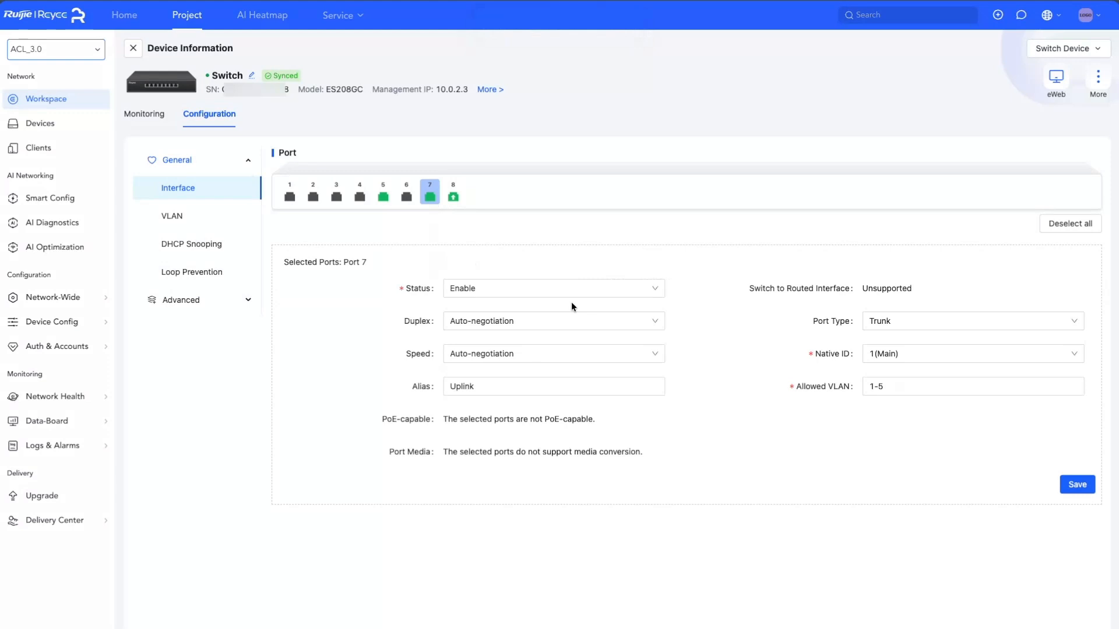
{"action": "left_click", "coordinate": [901, 387]}
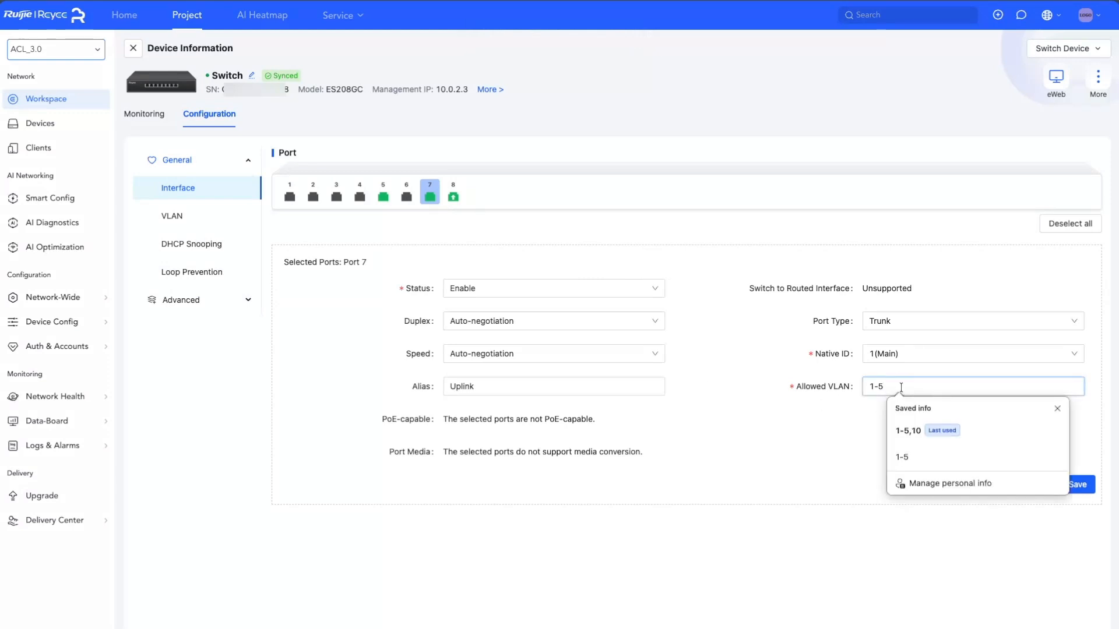
{"action": "type", "text": ",10"}
{"action": "left_click", "coordinate": [592, 387]}
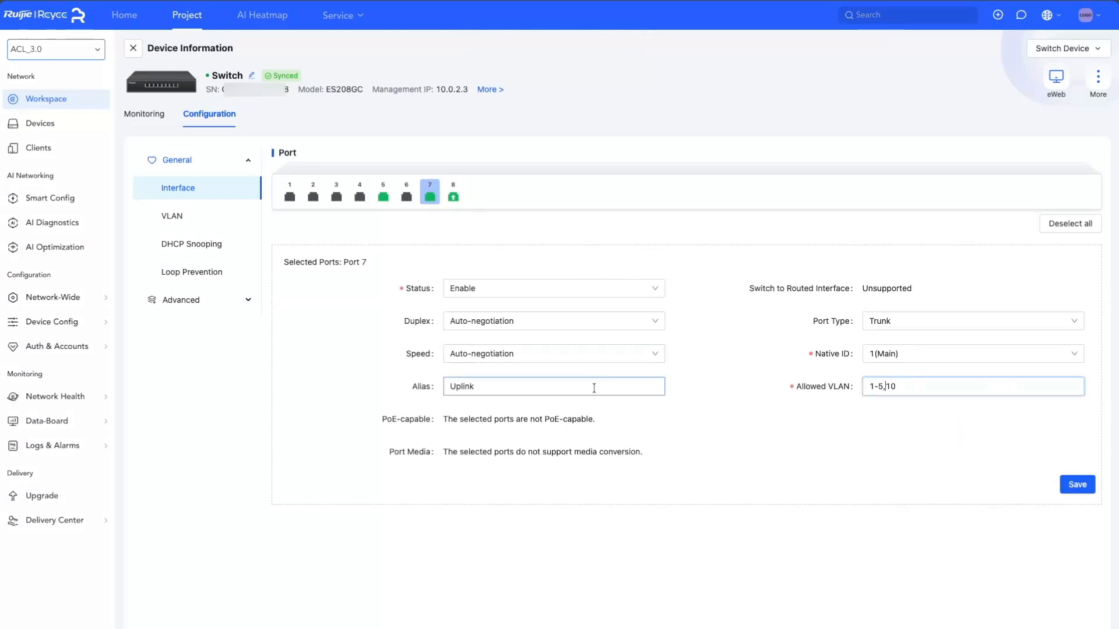
{"action": "type", "text": "-PoE"}
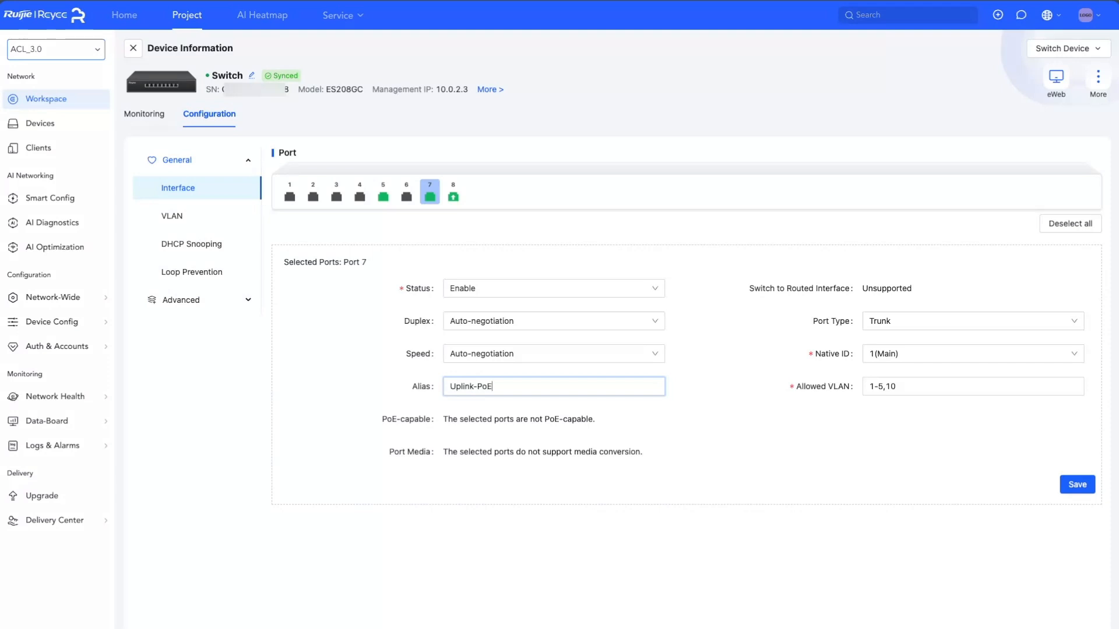
{"action": "type", "text": "-Switch"}
{"action": "left_click", "coordinate": [1076, 484]}
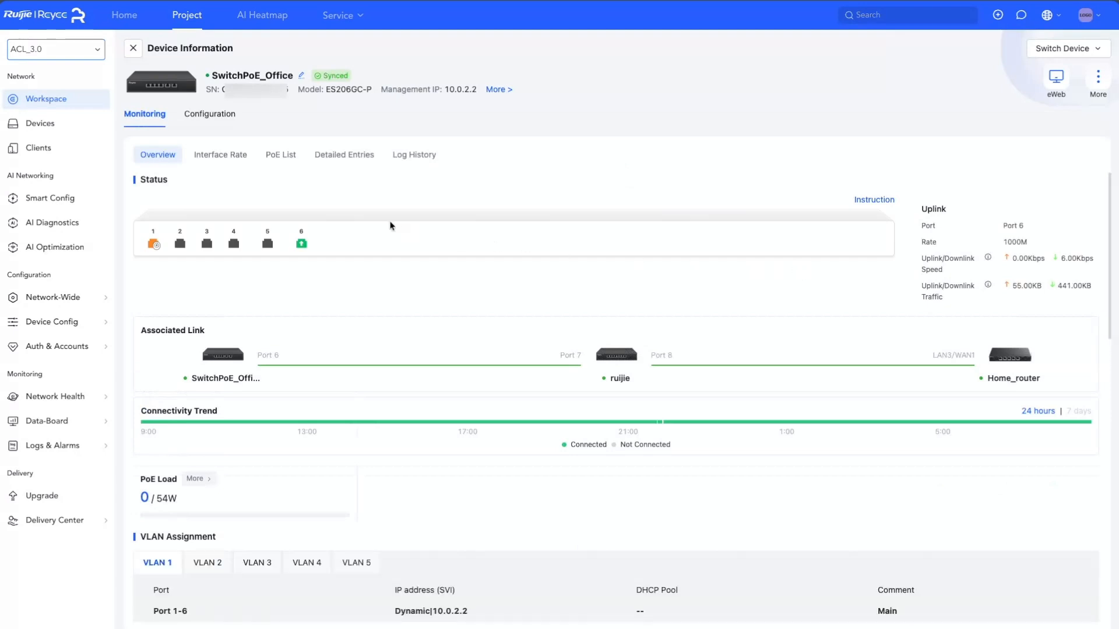
Add VLAN 10 with the remark Demo to the SwitchPoE_Office VLAN configuration and save it
{"action": "left_click", "coordinate": [208, 120]}
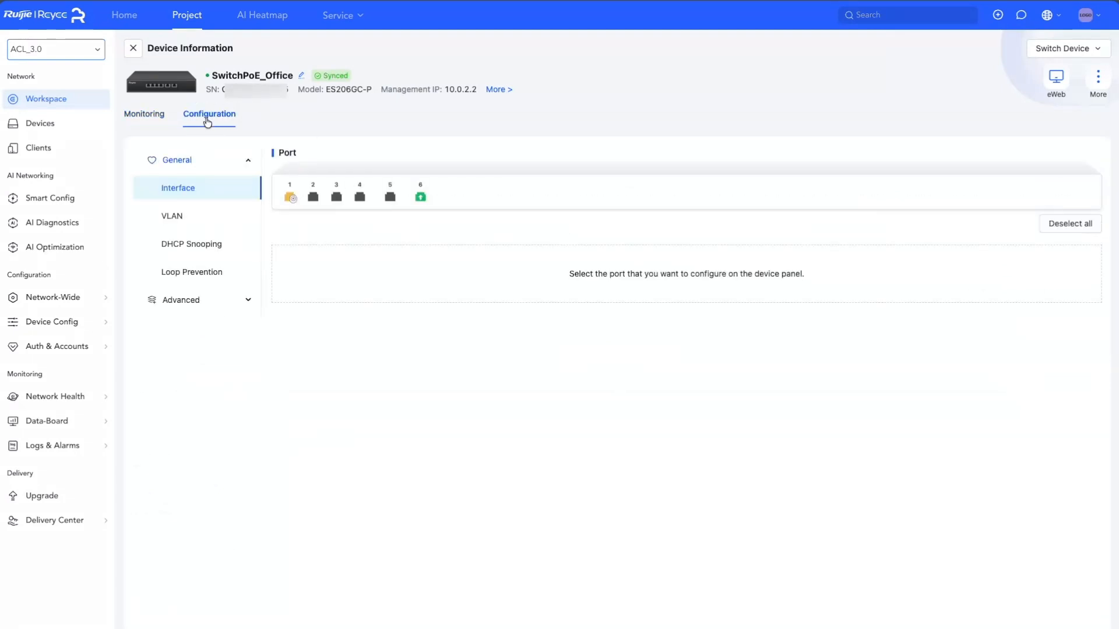
{"action": "left_click", "coordinate": [177, 219]}
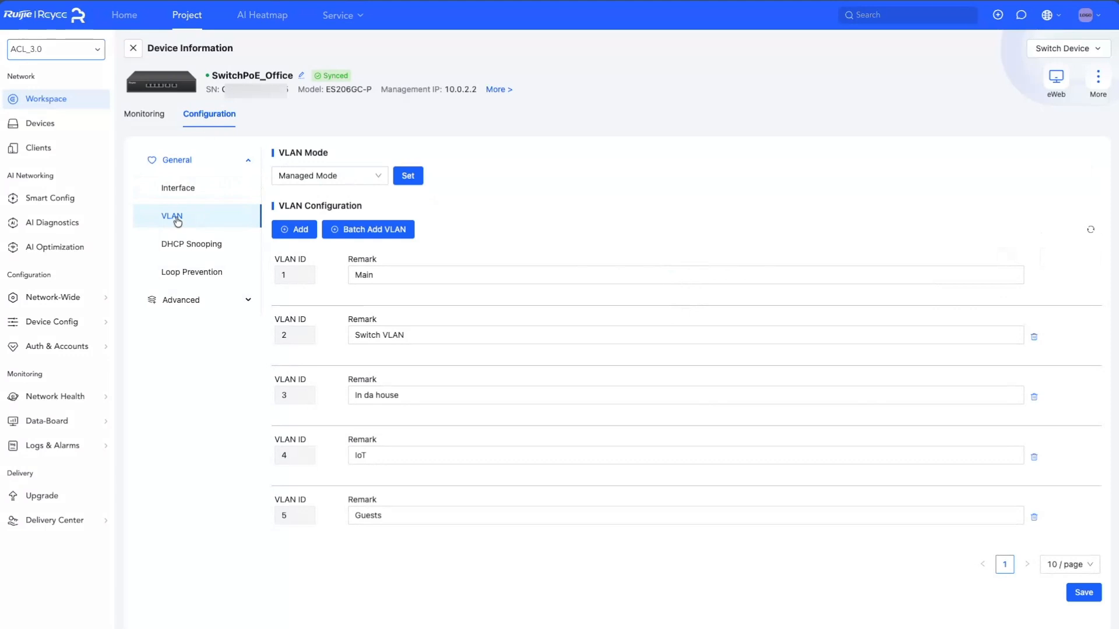
{"action": "left_click", "coordinate": [293, 233]}
{"action": "left_click", "coordinate": [290, 276]}
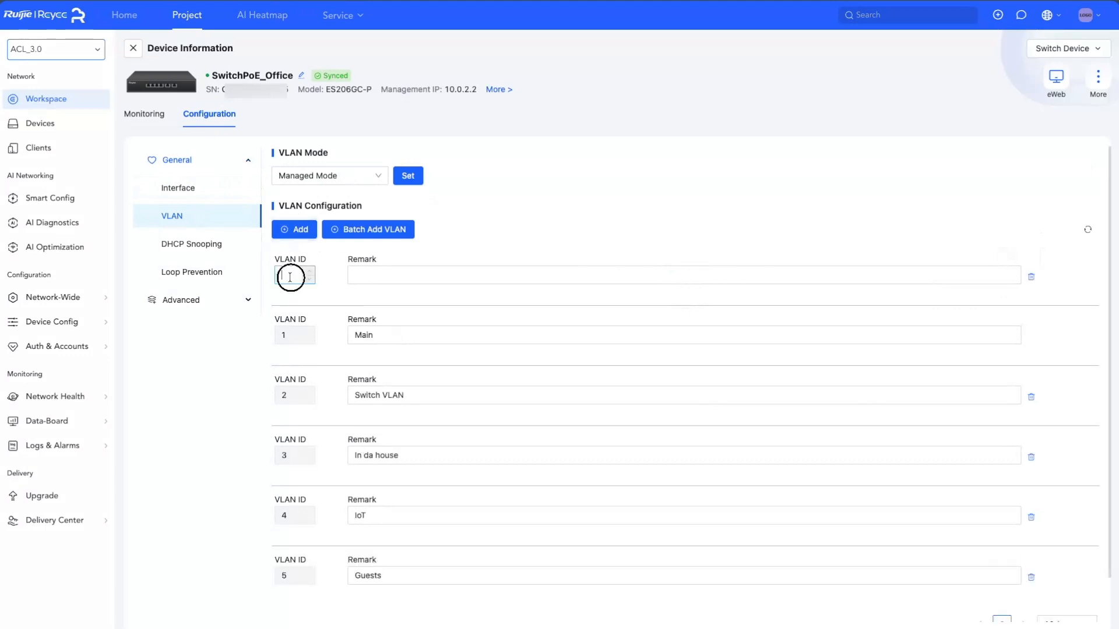
{"action": "left_click", "coordinate": [383, 272]}
{"action": "type", "text": "Demo"}
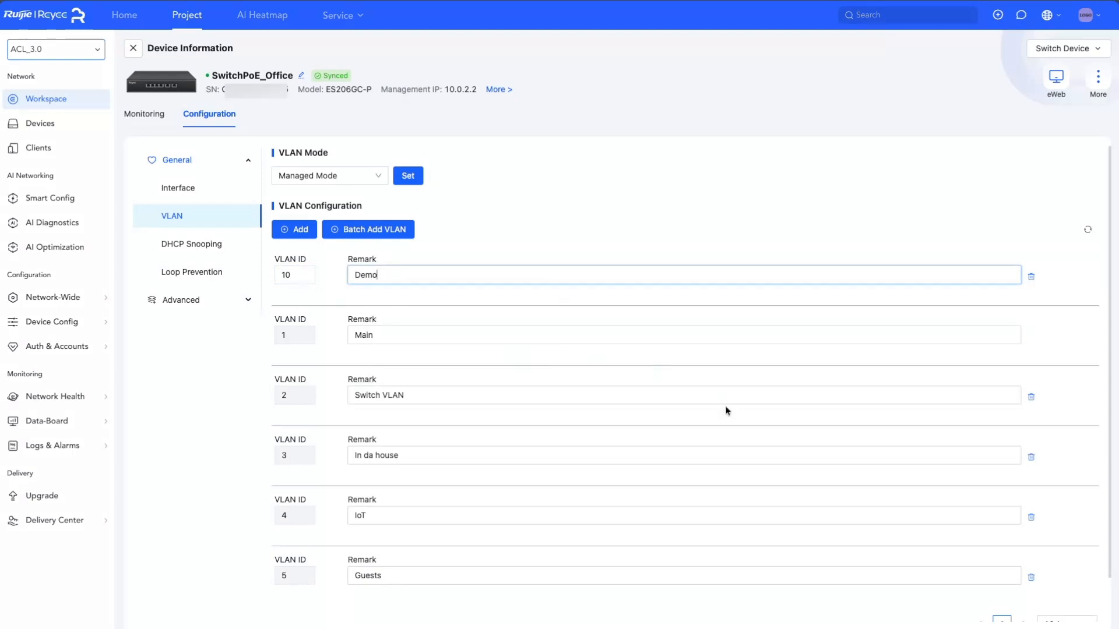
{"action": "scroll", "coordinate": [727, 412], "scroll_direction": "down", "scroll_amount": 1}
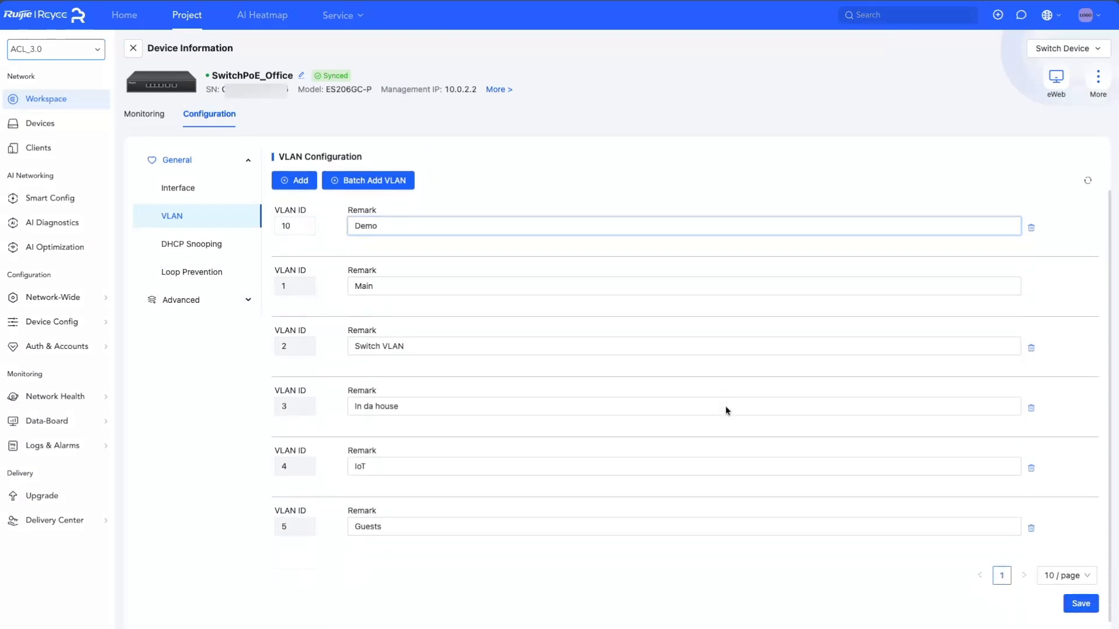
{"action": "left_click", "coordinate": [1081, 604]}
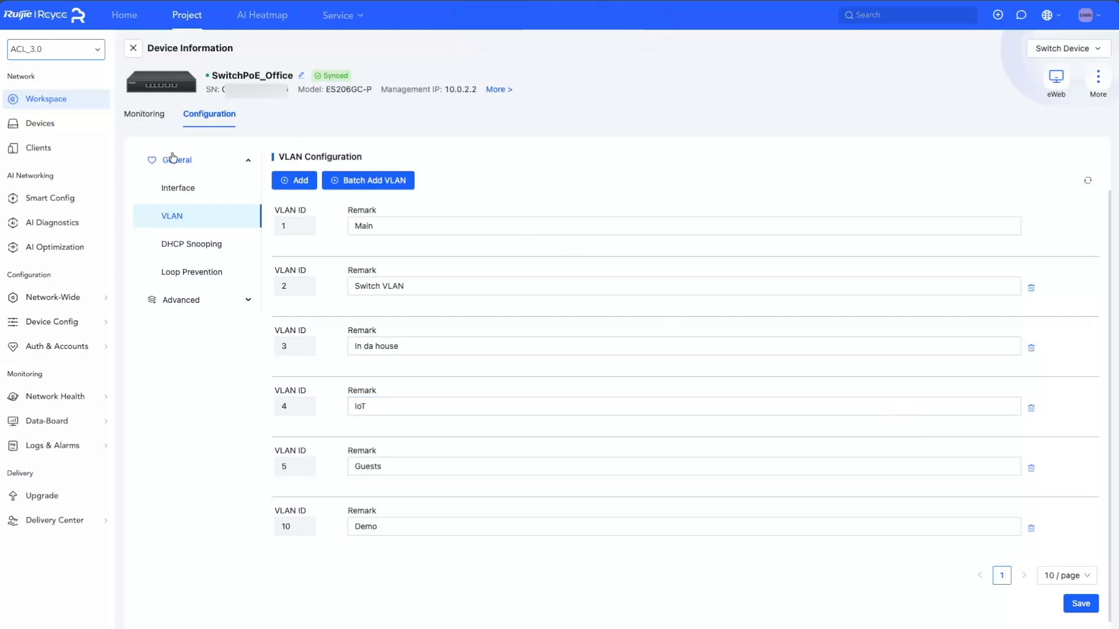
Set port 6's allowed VLANs on SwitchPoE_Office to 1-5,10 and save
{"action": "left_click", "coordinate": [176, 190]}
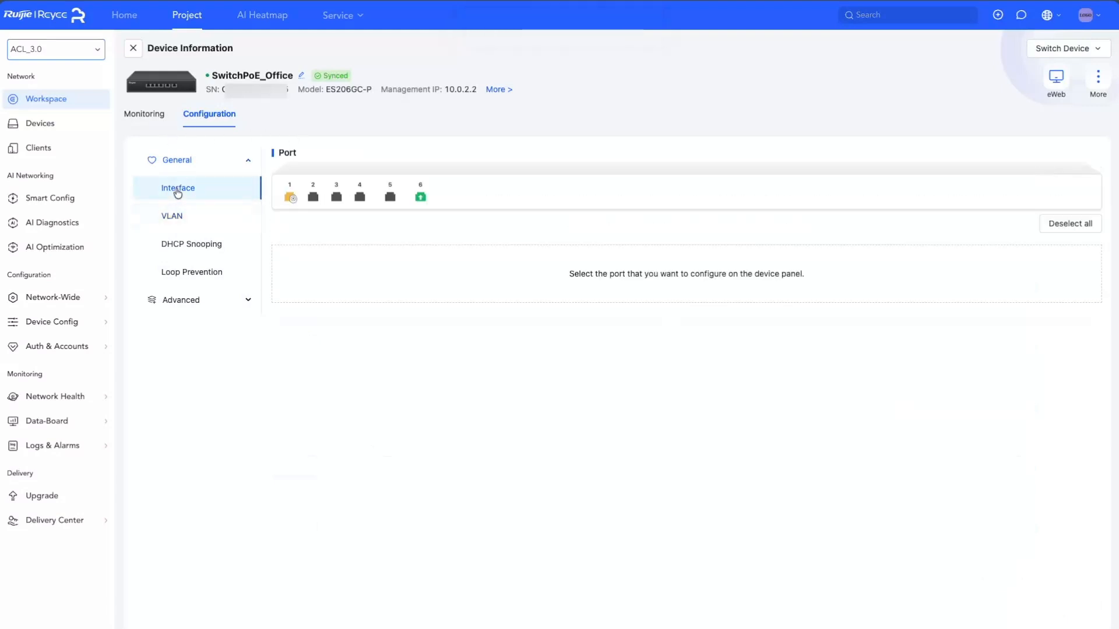
{"action": "left_click", "coordinate": [420, 194]}
{"action": "left_click", "coordinate": [913, 385]}
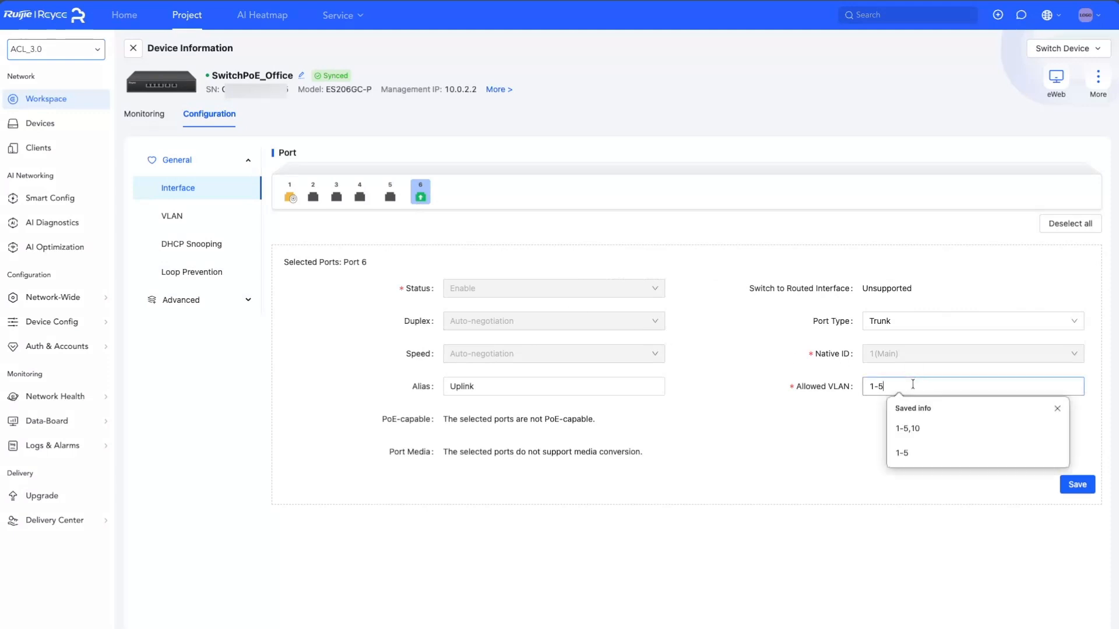
{"action": "type", "text": ",10"}
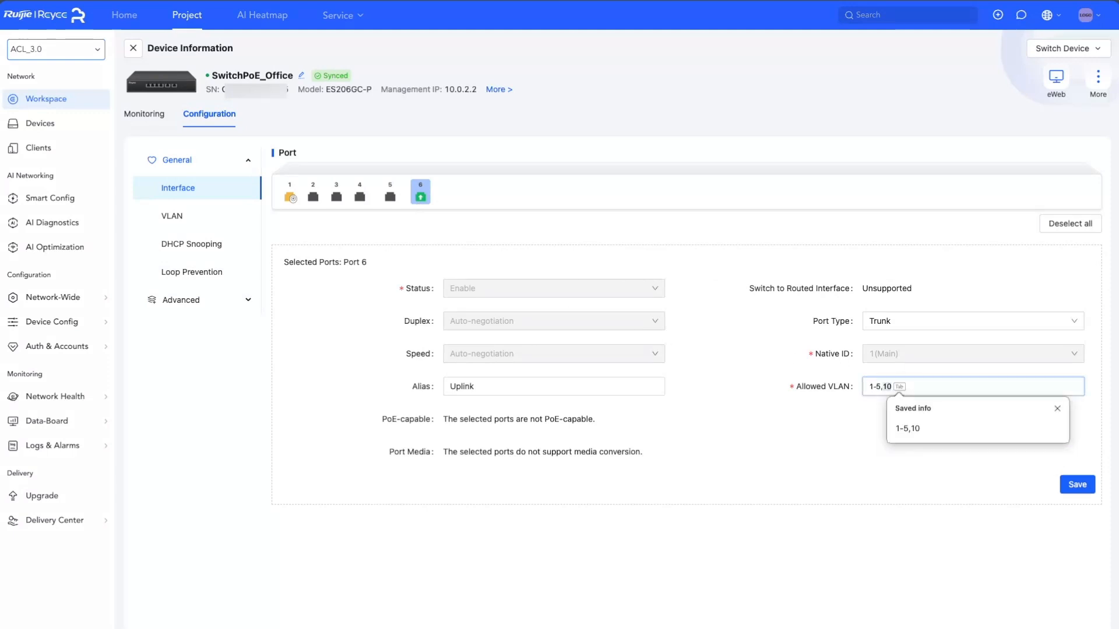
{"action": "left_click", "coordinate": [1070, 487]}
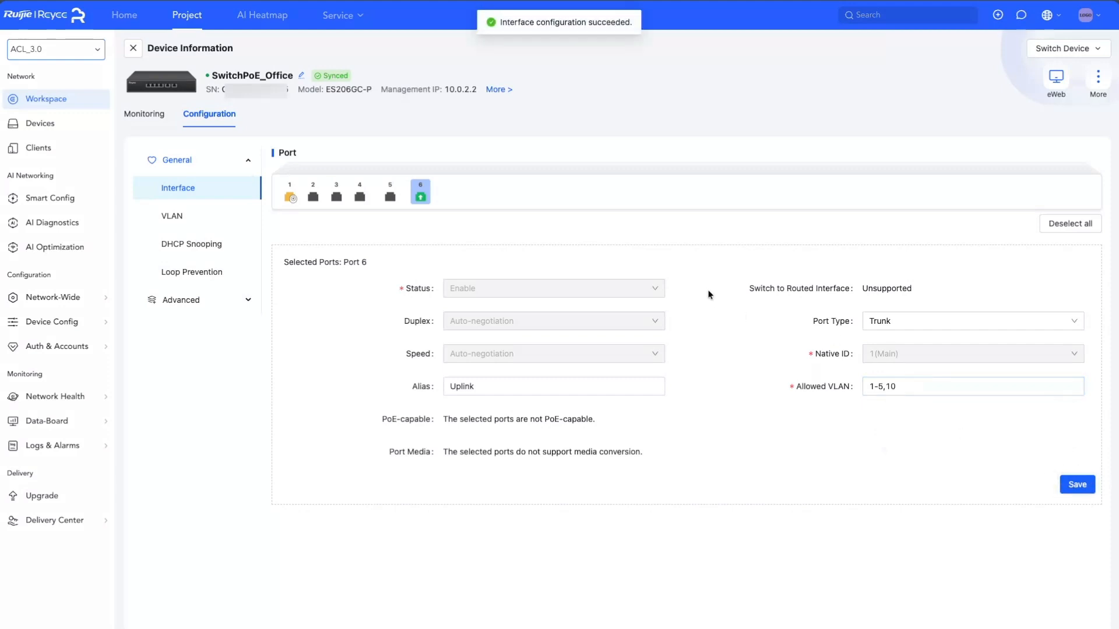
Set port 5's allowed VLANs on SwitchPoE_Office to 1-5,10, save, and close the device details
{"action": "left_click", "coordinate": [392, 201]}
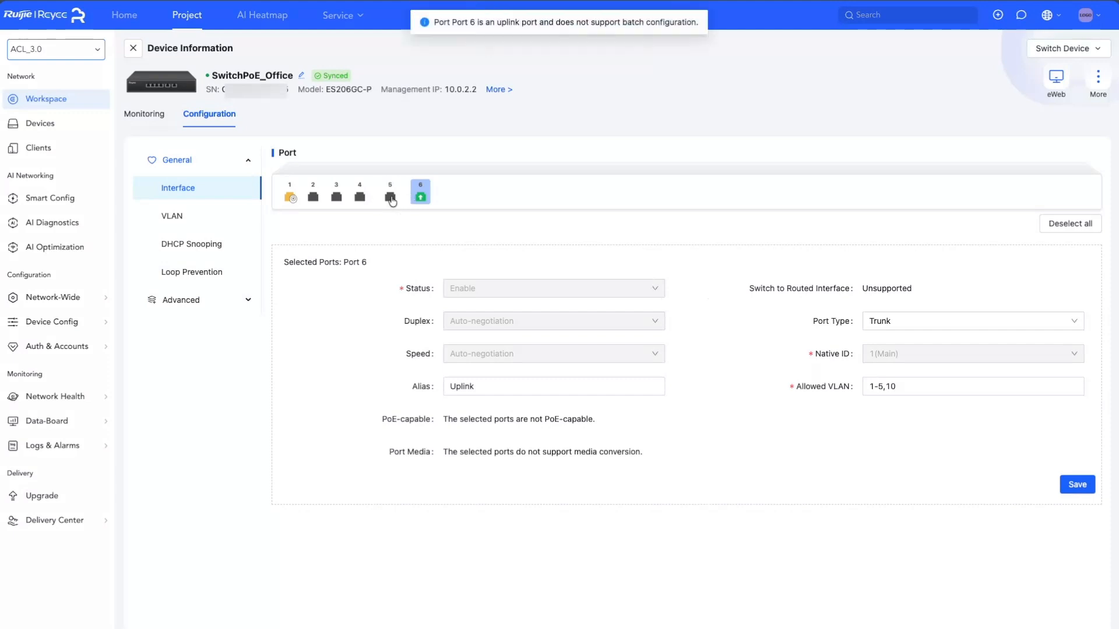
{"action": "left_click", "coordinate": [420, 197]}
{"action": "left_click", "coordinate": [385, 203]}
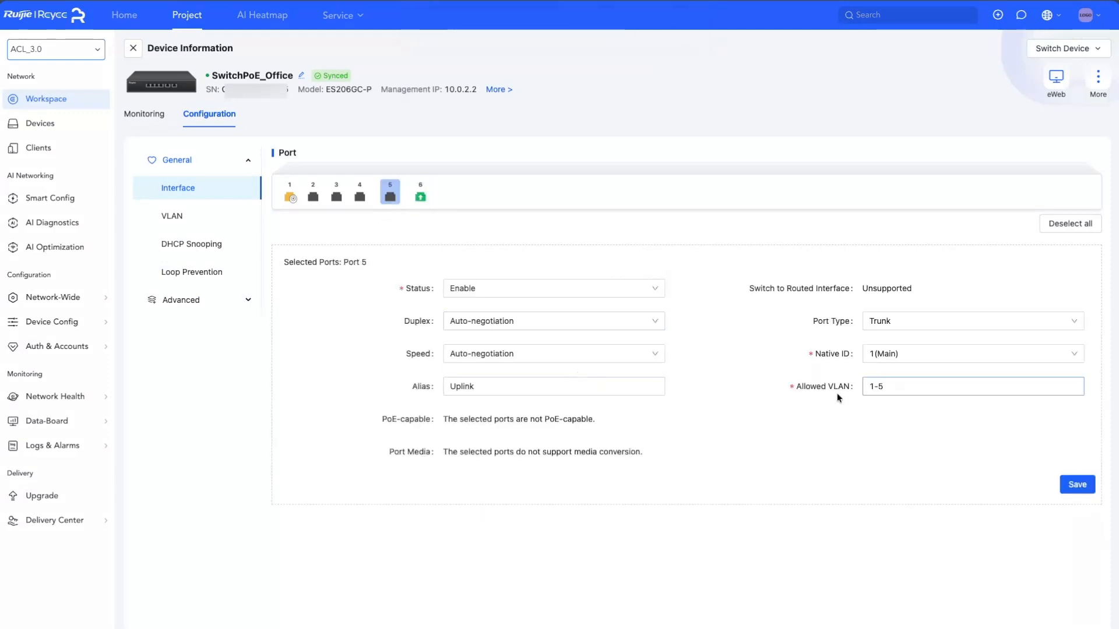
{"action": "left_click", "coordinate": [888, 387]}
{"action": "type", "text": ",10"}
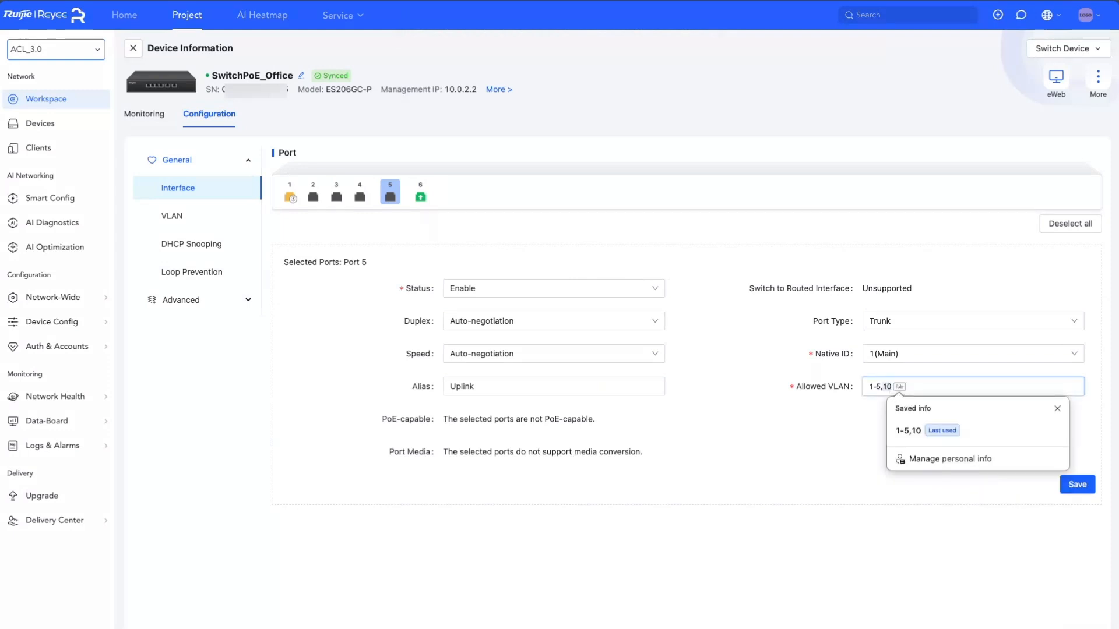
{"action": "key", "text": "Tab"}
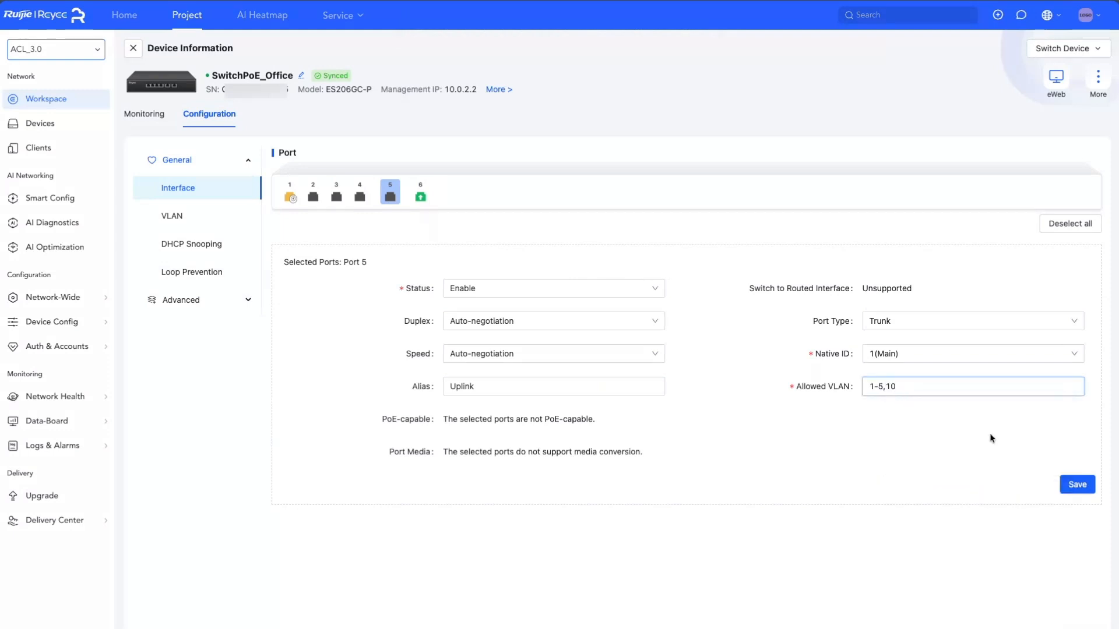
{"action": "left_click", "coordinate": [1077, 485]}
{"action": "left_click", "coordinate": [133, 48]}
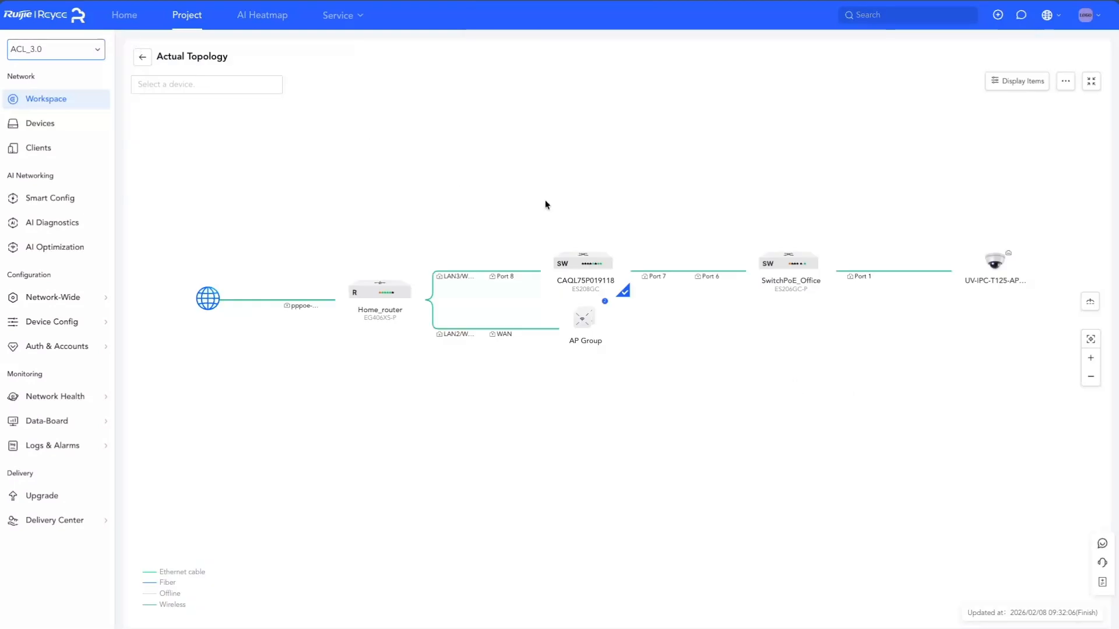
On SwitchPoE_Office, assign access port 4 to VLAN 10(Demo) with the alias Demo test port, then save
{"action": "left_click", "coordinate": [781, 263]}
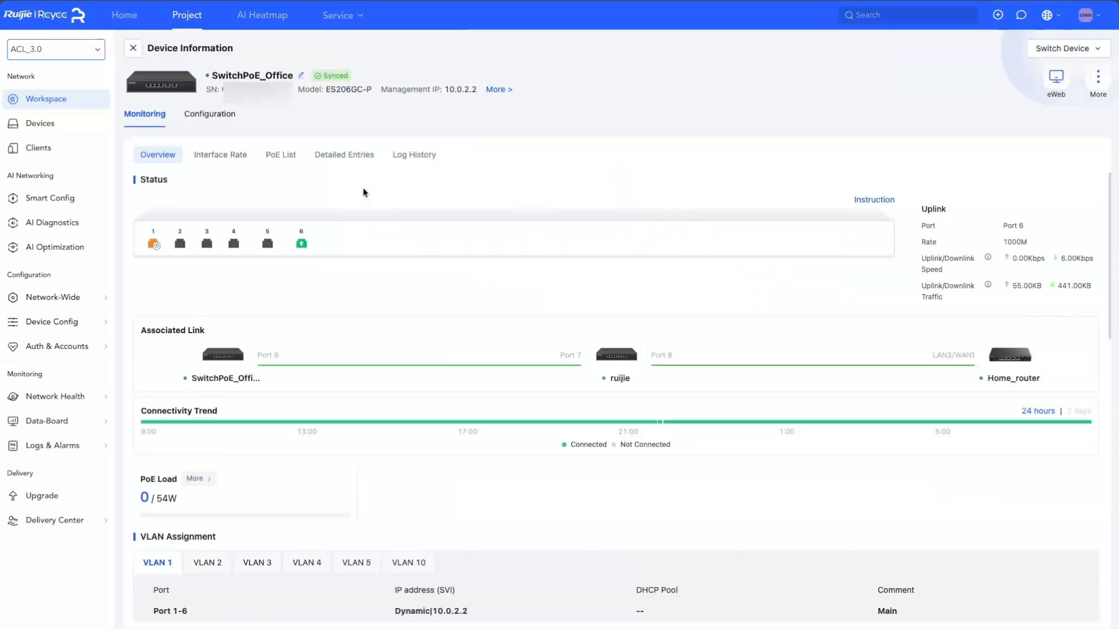
{"action": "left_click", "coordinate": [203, 120]}
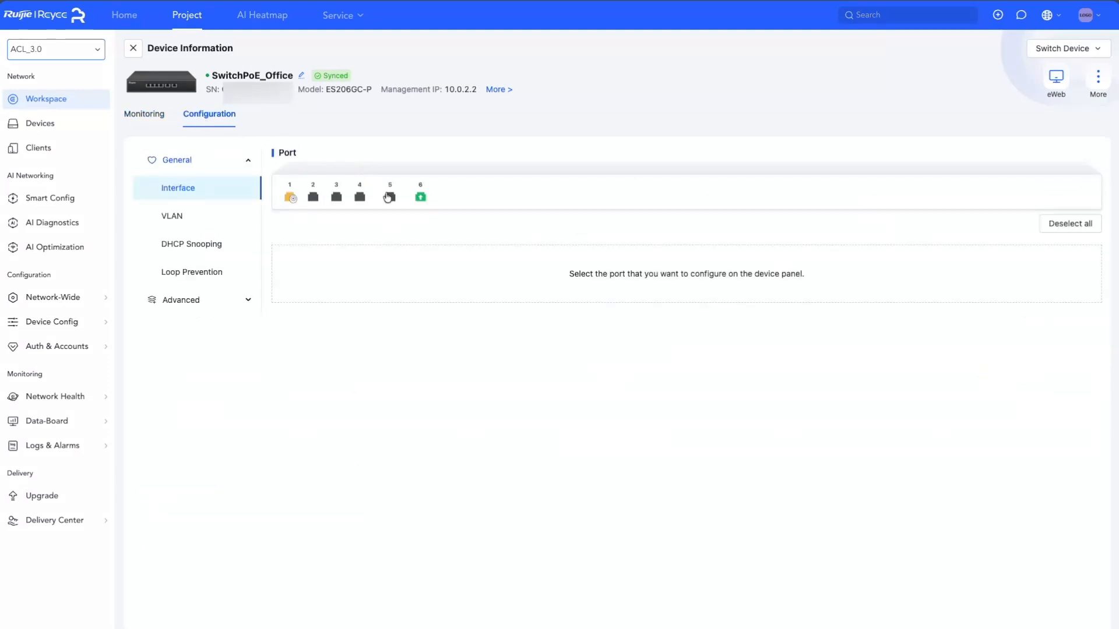
{"action": "left_click", "coordinate": [360, 198]}
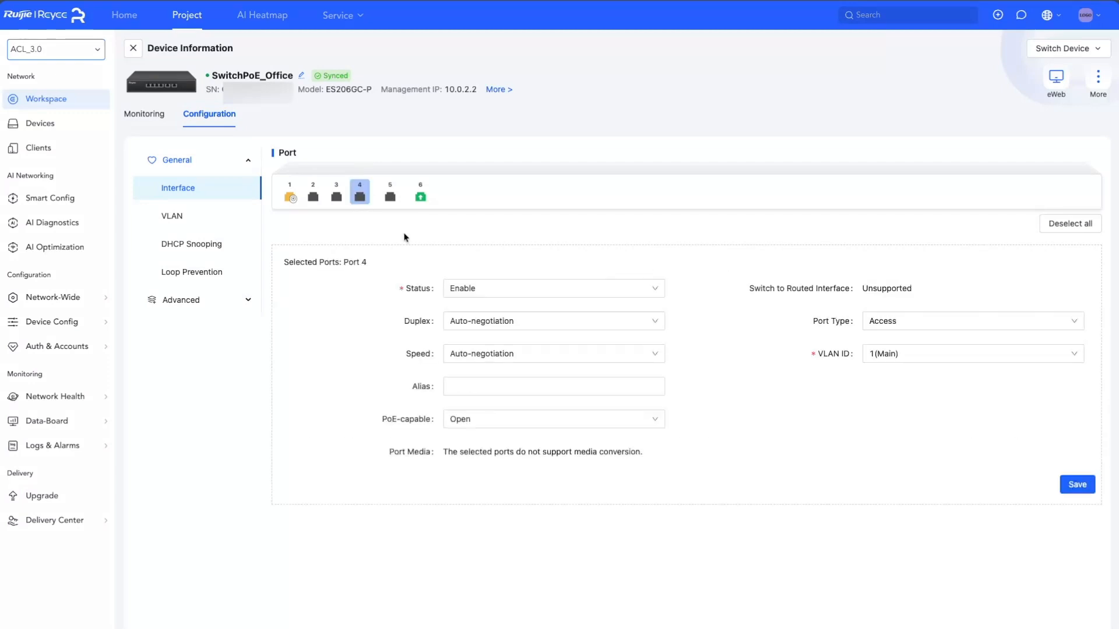
{"action": "left_click", "coordinate": [966, 353]}
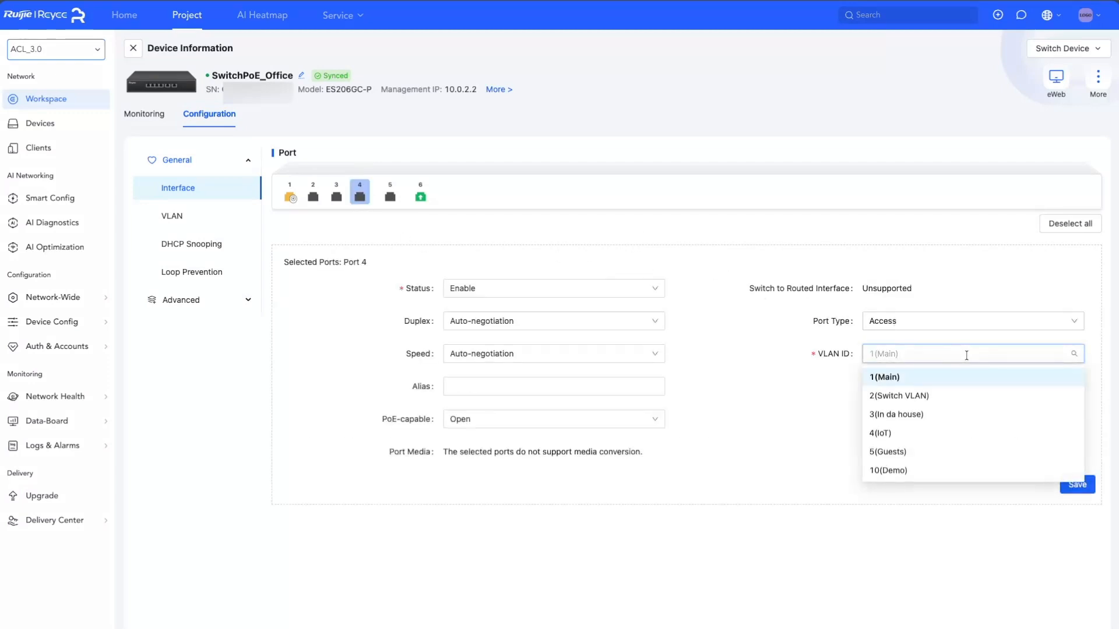
{"action": "left_click", "coordinate": [908, 470]}
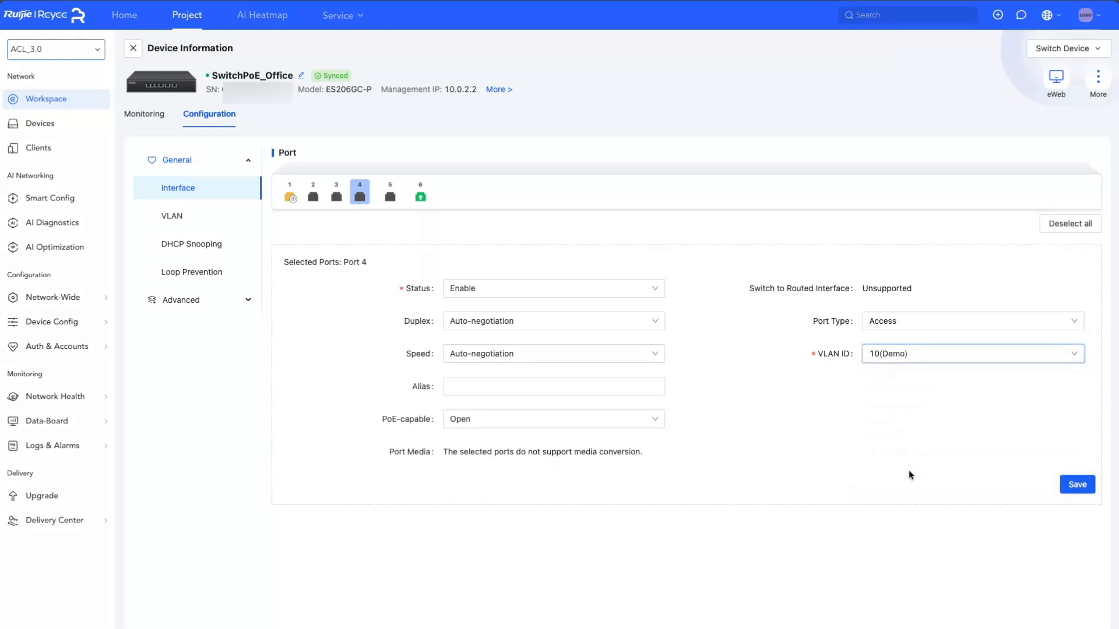
{"action": "left_click", "coordinate": [557, 391]}
{"action": "left_click", "coordinate": [555, 389]}
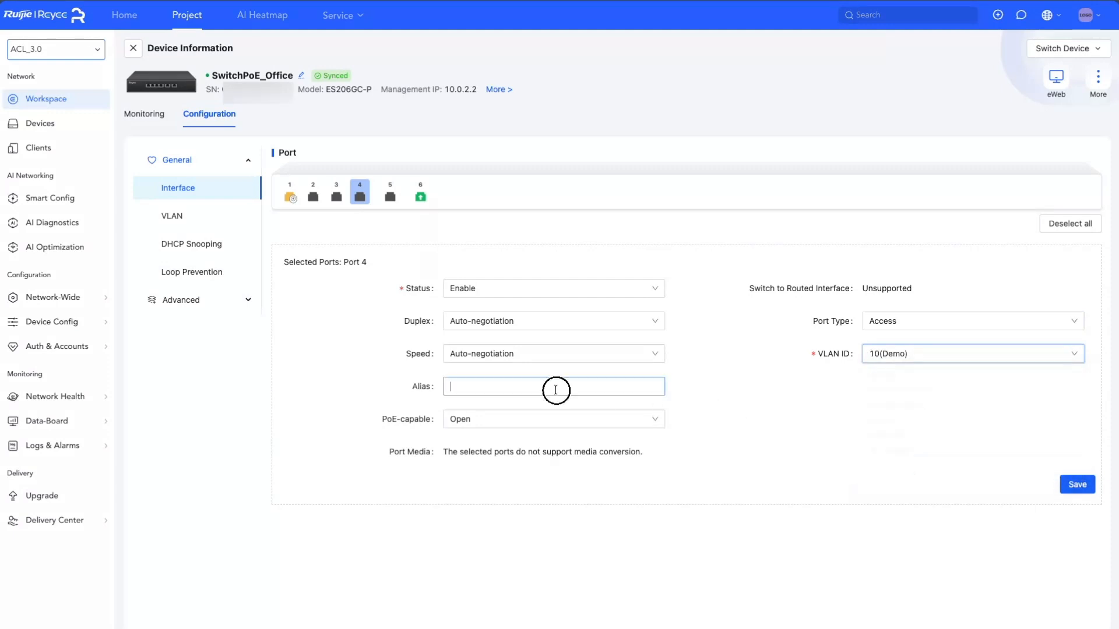
{"action": "type", "text": "Demo"}
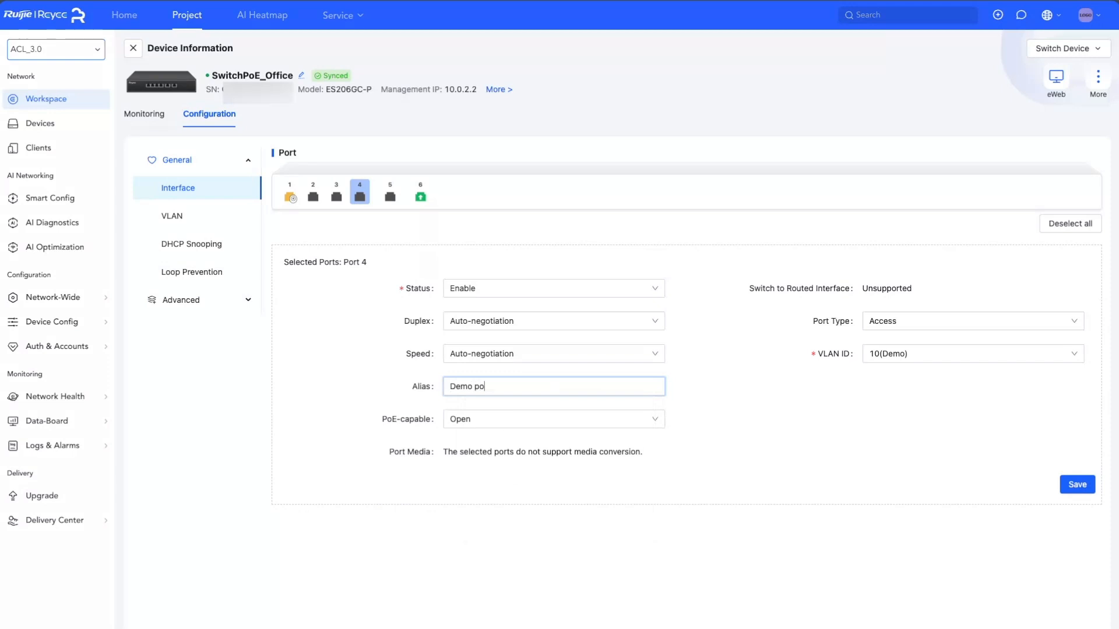
{"action": "type", "text": " test port"}
{"action": "left_click", "coordinate": [1070, 487]}
{"action": "left_click", "coordinate": [133, 50]}
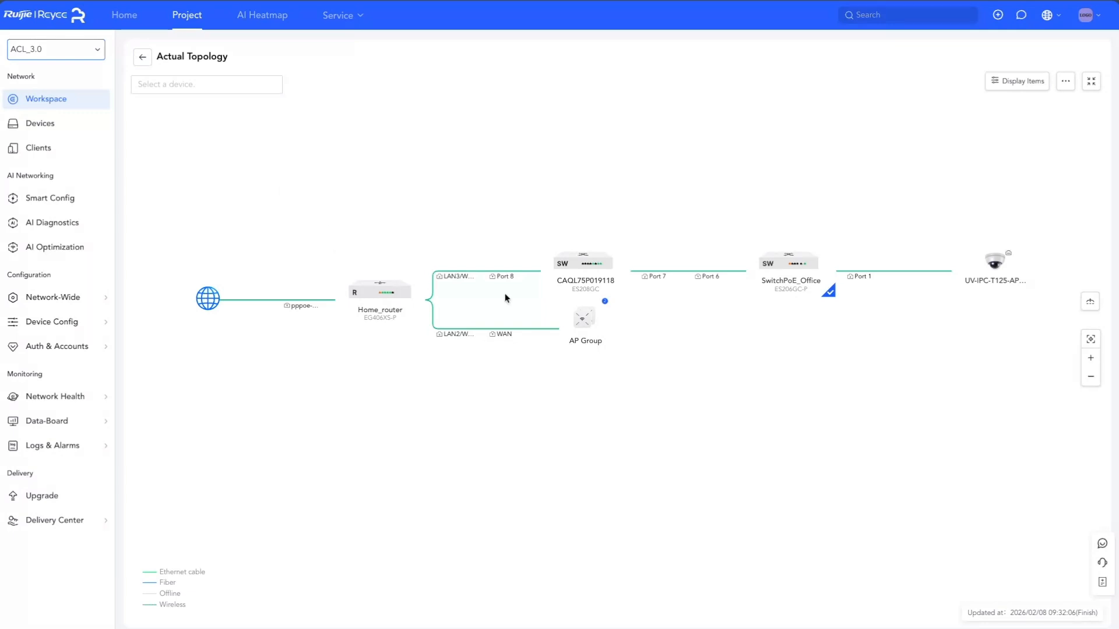
Add a new Guest-purpose Wi-Fi network, keeping its suggested name, and enter the Wi-Fi password
{"action": "mouse_move", "coordinate": [68, 324]}
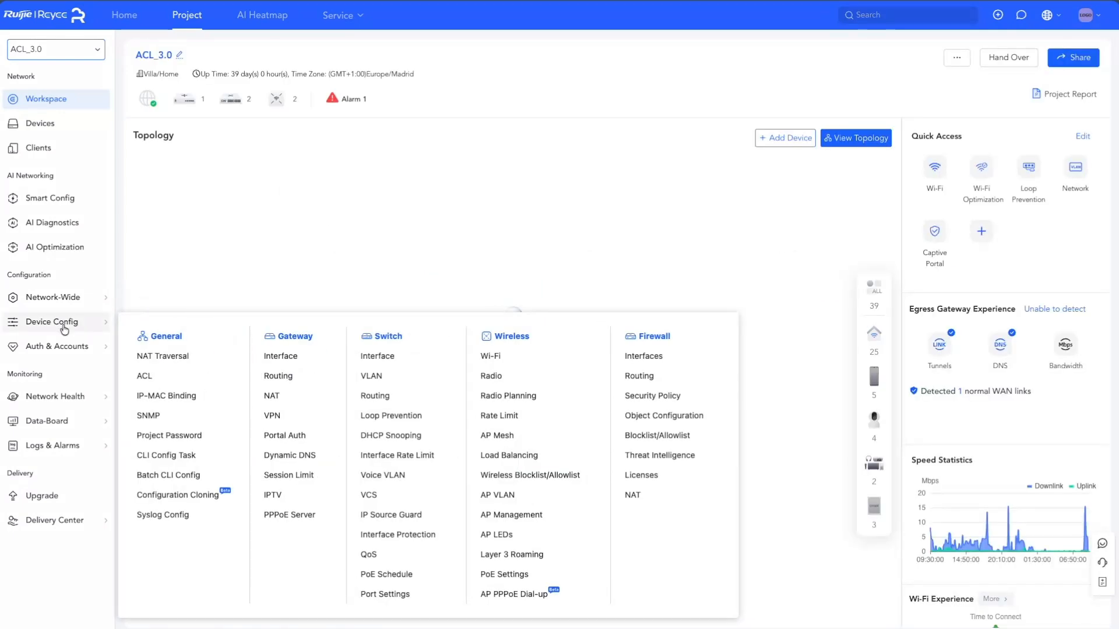
{"action": "left_click", "coordinate": [499, 357]}
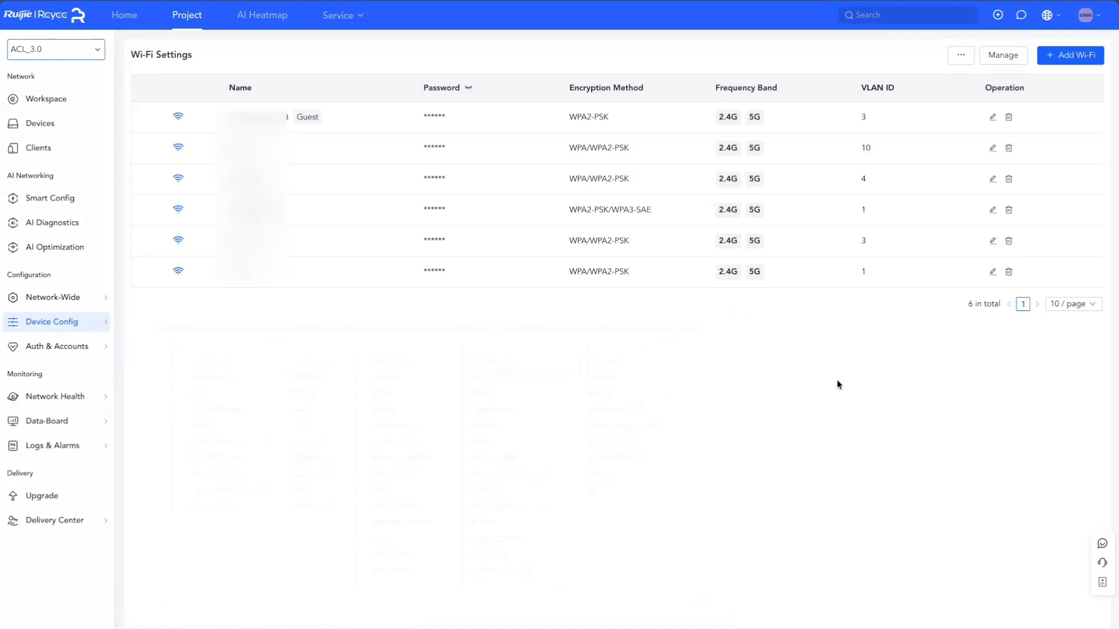
{"action": "left_click", "coordinate": [1062, 55]}
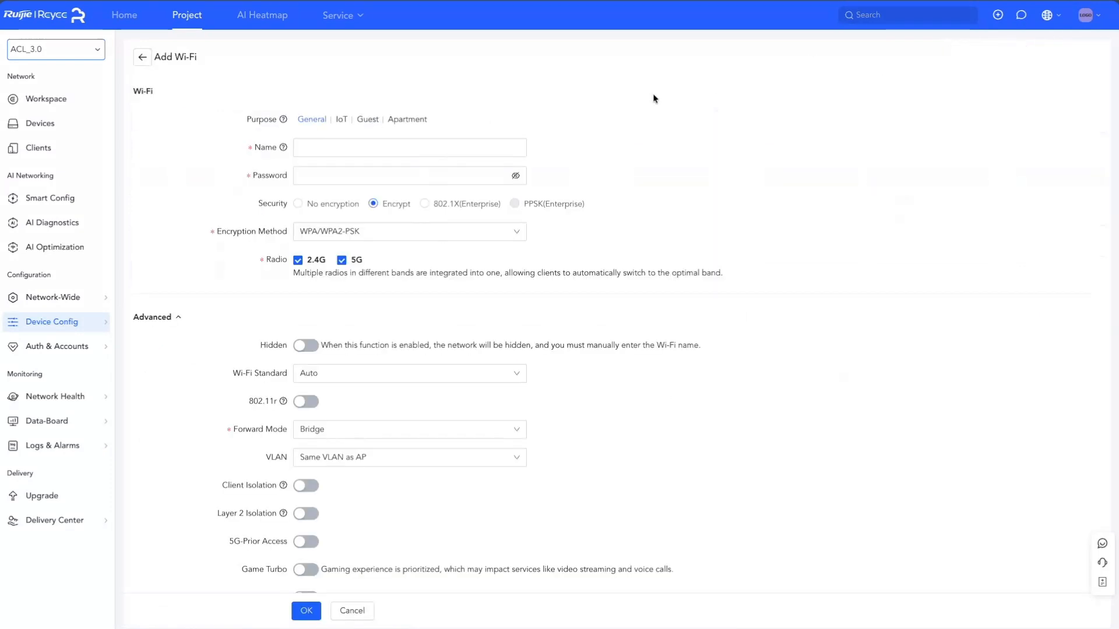
{"action": "left_click", "coordinate": [368, 122]}
{"action": "left_click", "coordinate": [390, 151]}
{"action": "key", "text": "Tab"}
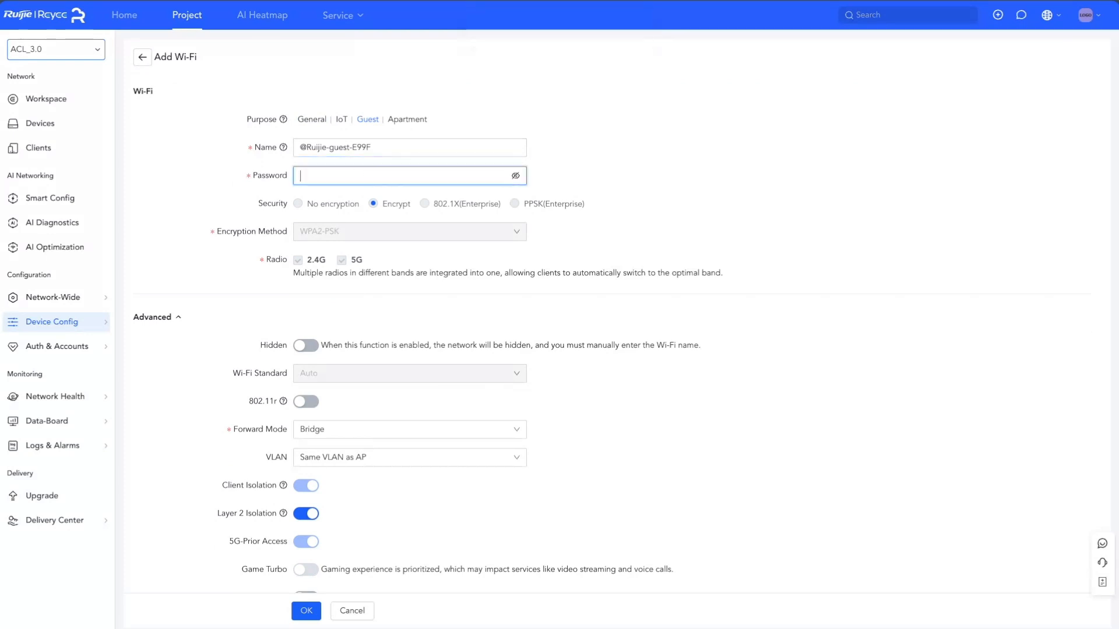
{"action": "type", "text": "12345"}
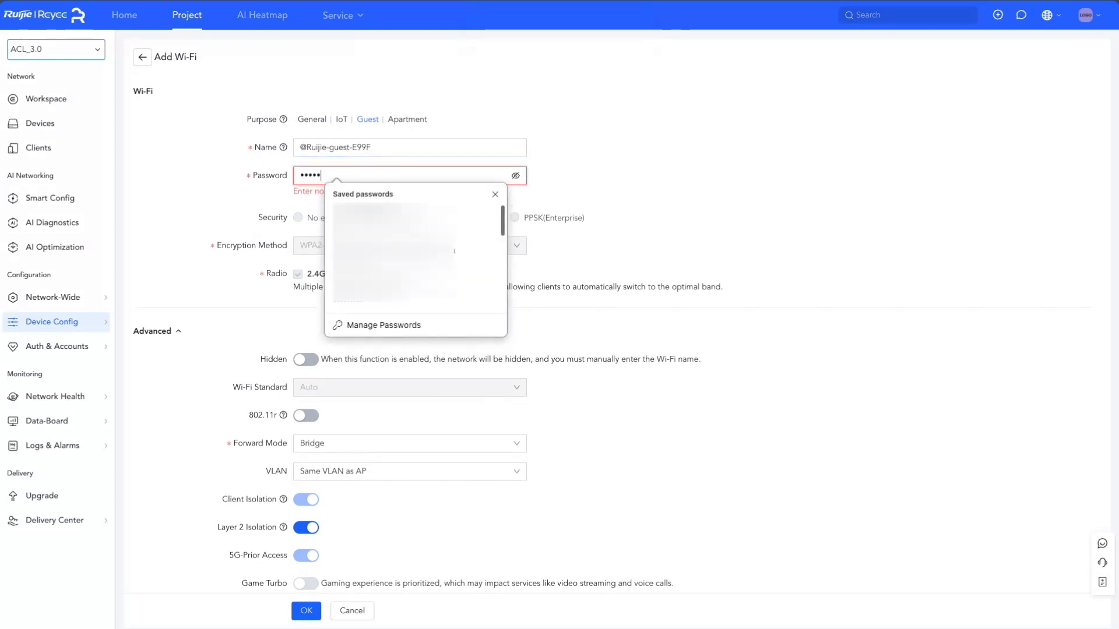
{"action": "type", "text": "67890"}
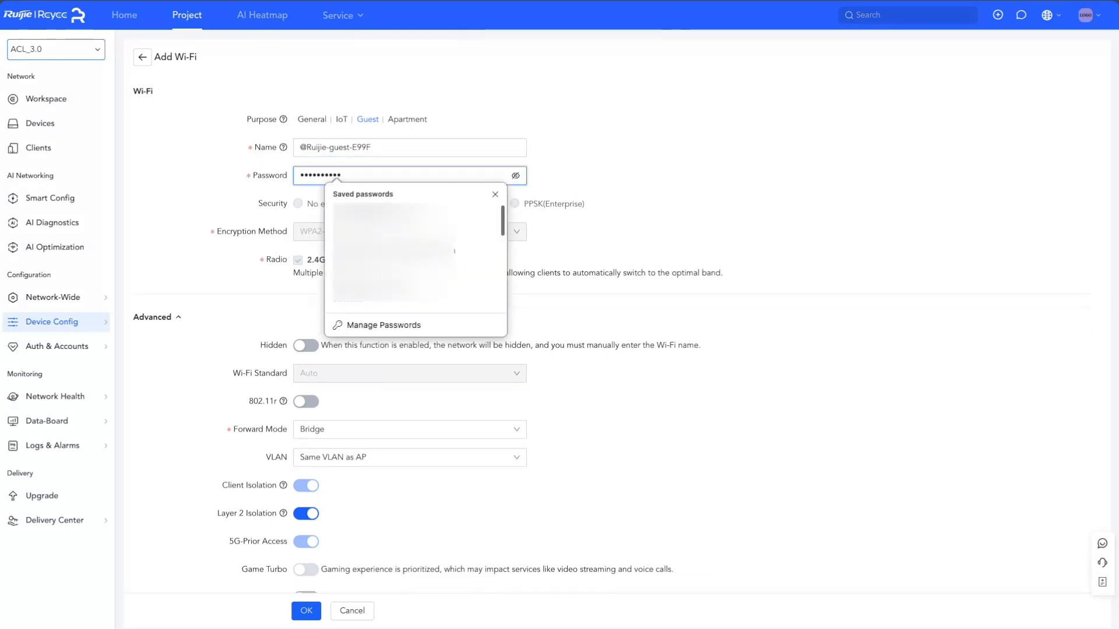
{"action": "type", "text": "1"}
{"action": "left_click", "coordinate": [578, 218]}
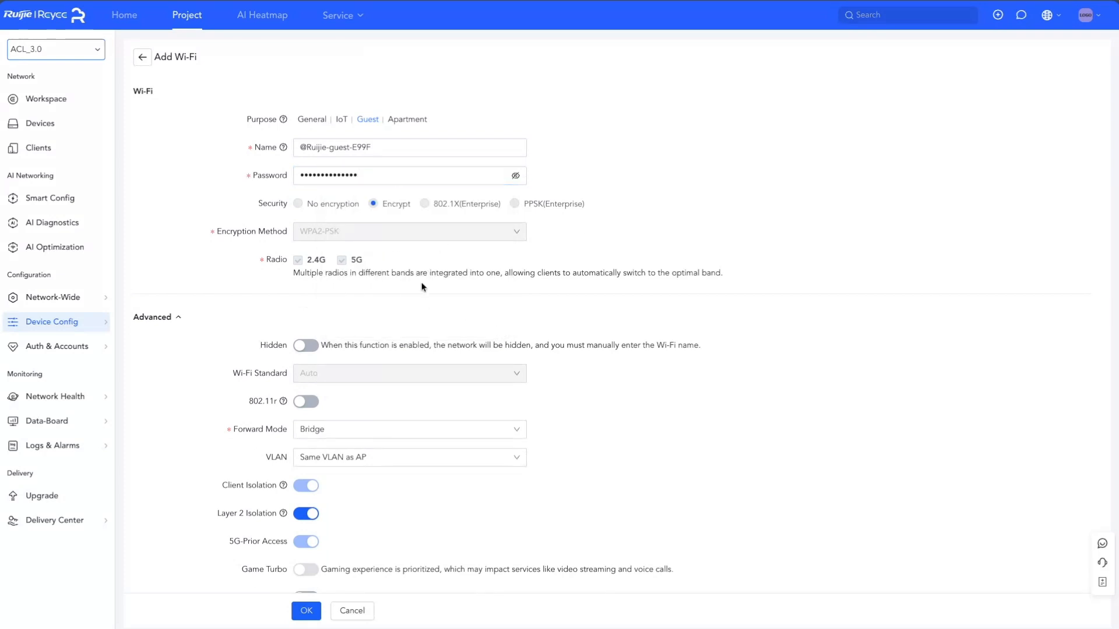
Set the guest Wi-Fi's VLAN to Specified VLAN with ID 10, confirm, and return to the project workspace
{"action": "scroll", "coordinate": [422, 284], "scroll_direction": "down", "scroll_amount": 2}
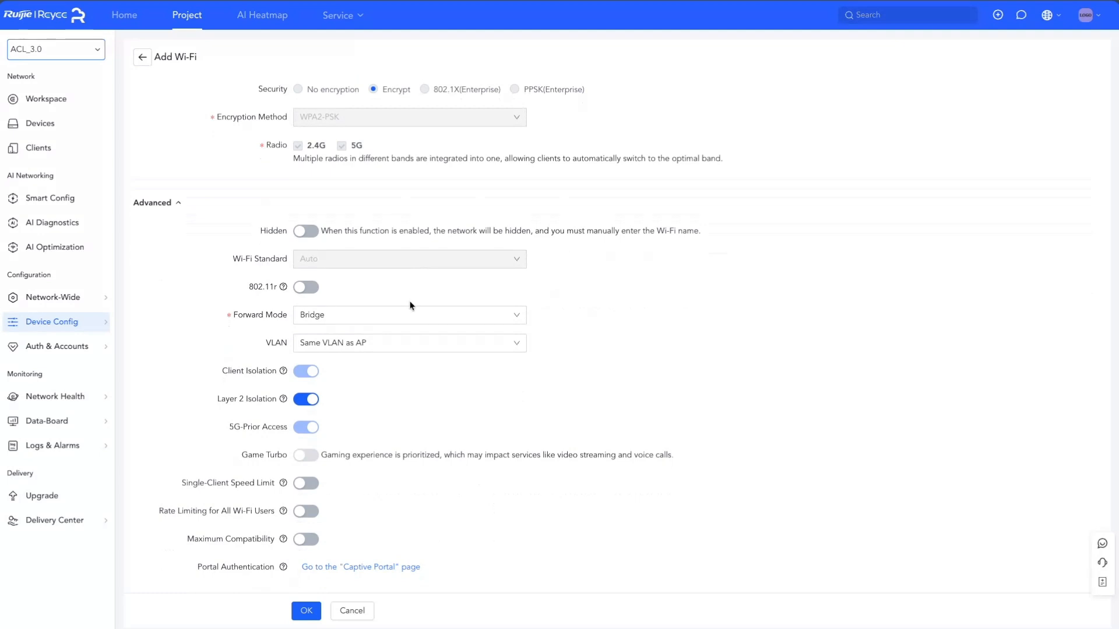
{"action": "left_click", "coordinate": [408, 350]}
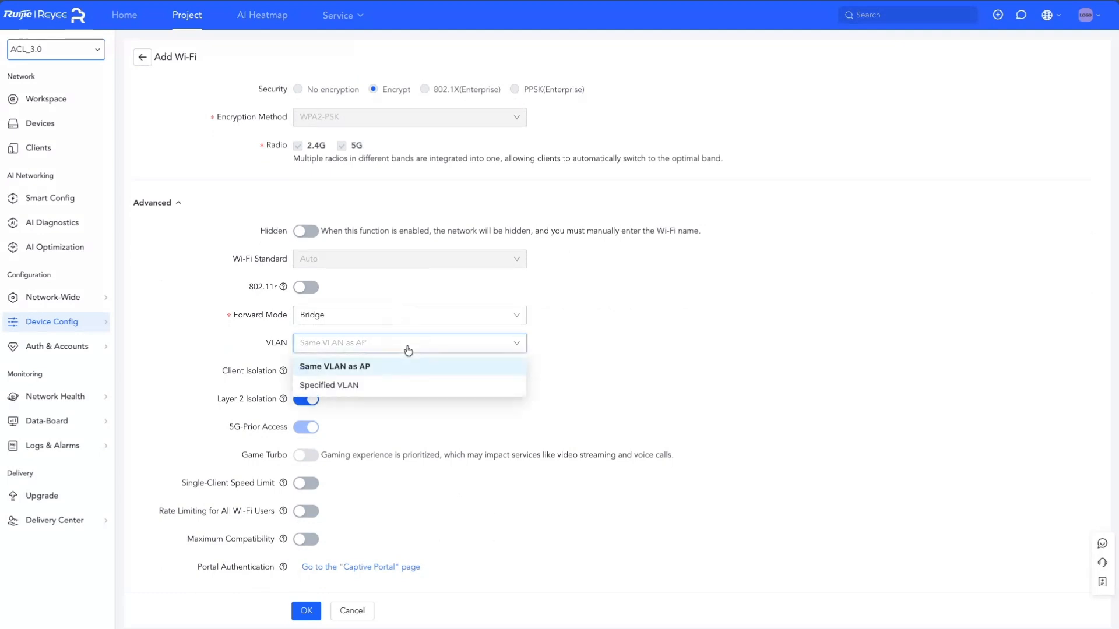
{"action": "left_click", "coordinate": [395, 386]}
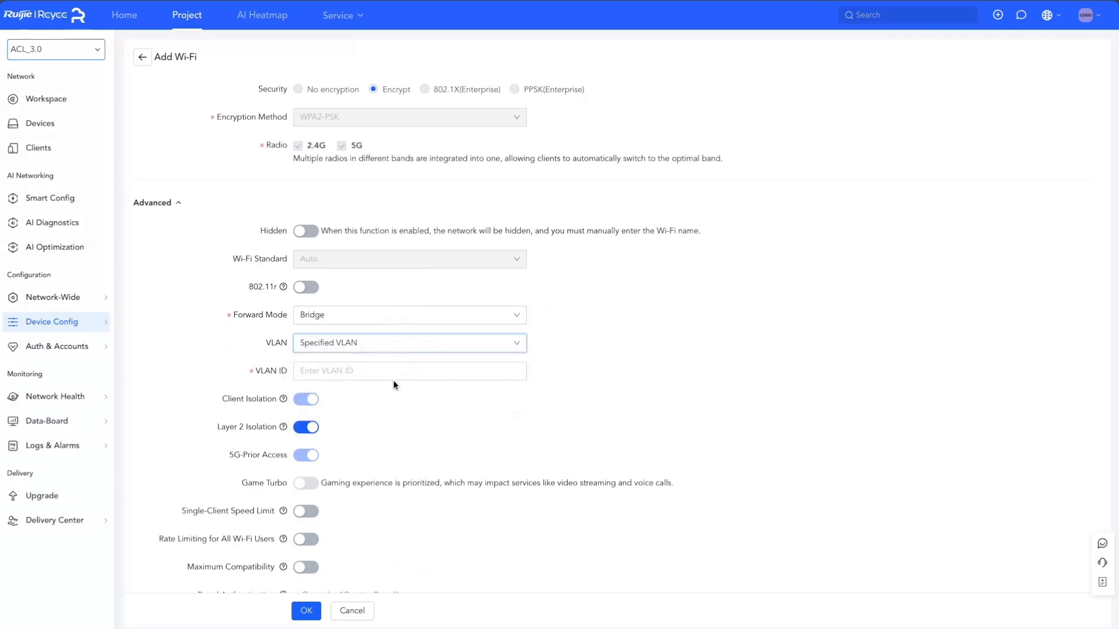
{"action": "scroll", "coordinate": [392, 428], "scroll_direction": "down", "scroll_amount": 1}
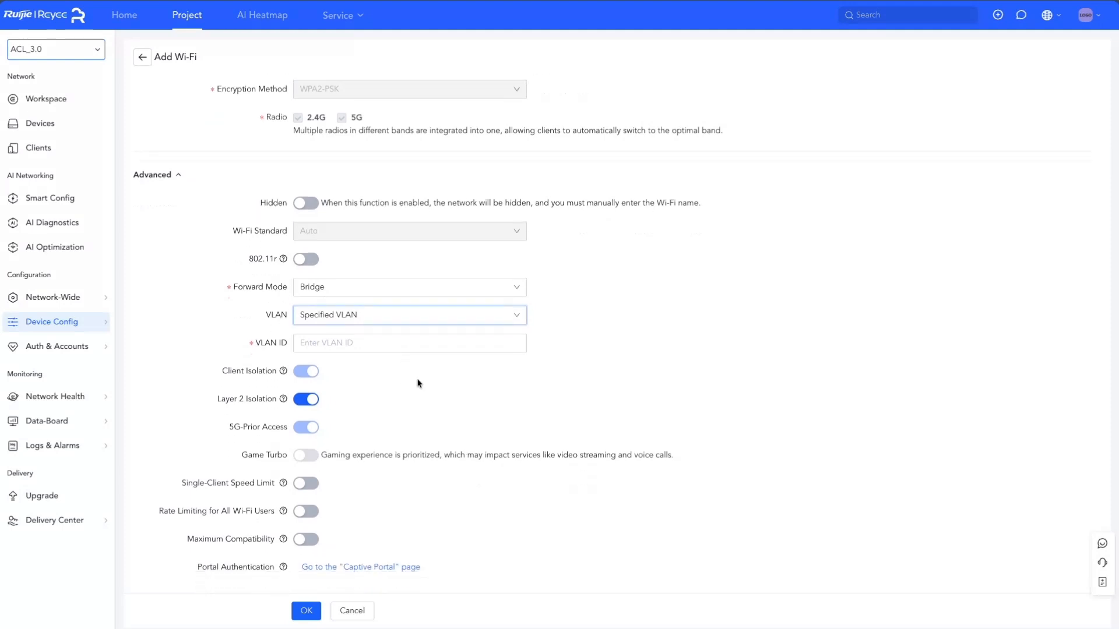
{"action": "left_click", "coordinate": [396, 345]}
{"action": "type", "text": "10"}
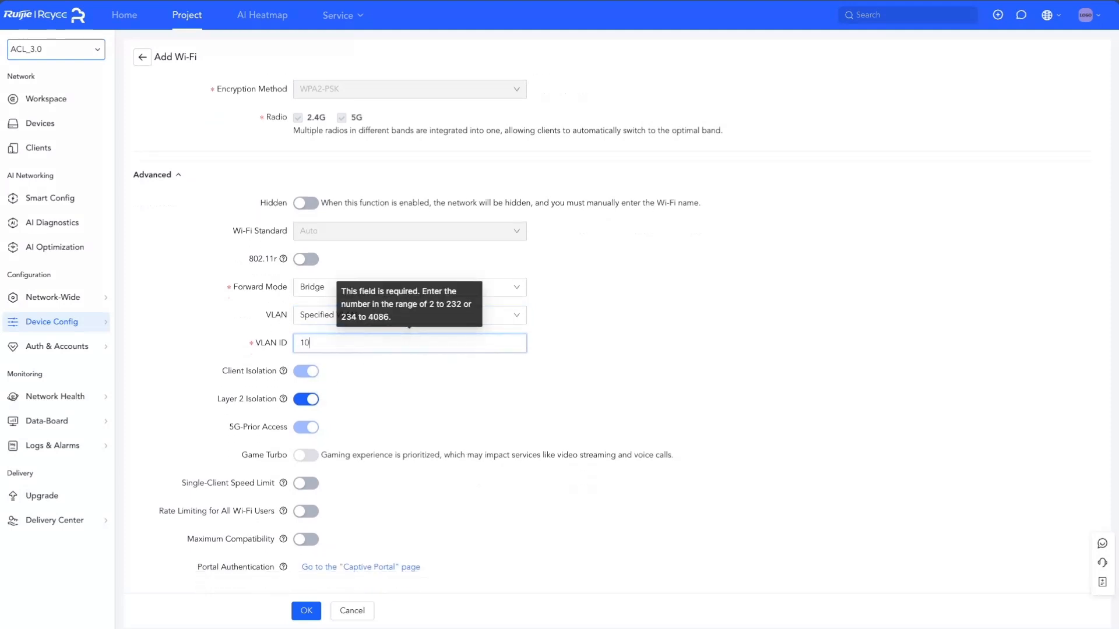
{"action": "left_click", "coordinate": [306, 613]}
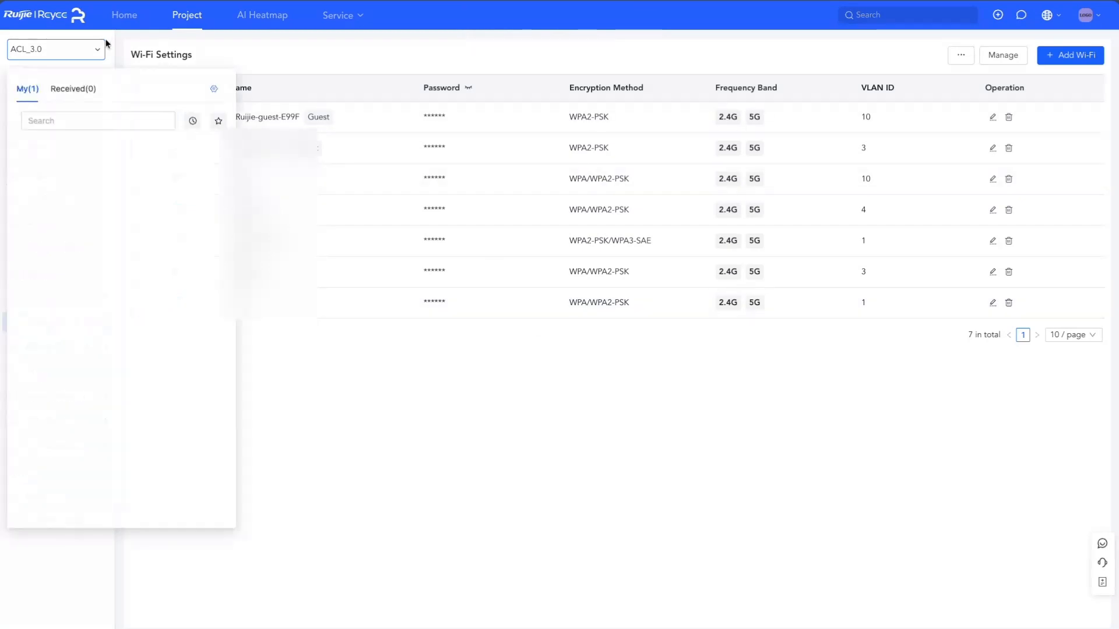
{"action": "left_click", "coordinate": [187, 15]}
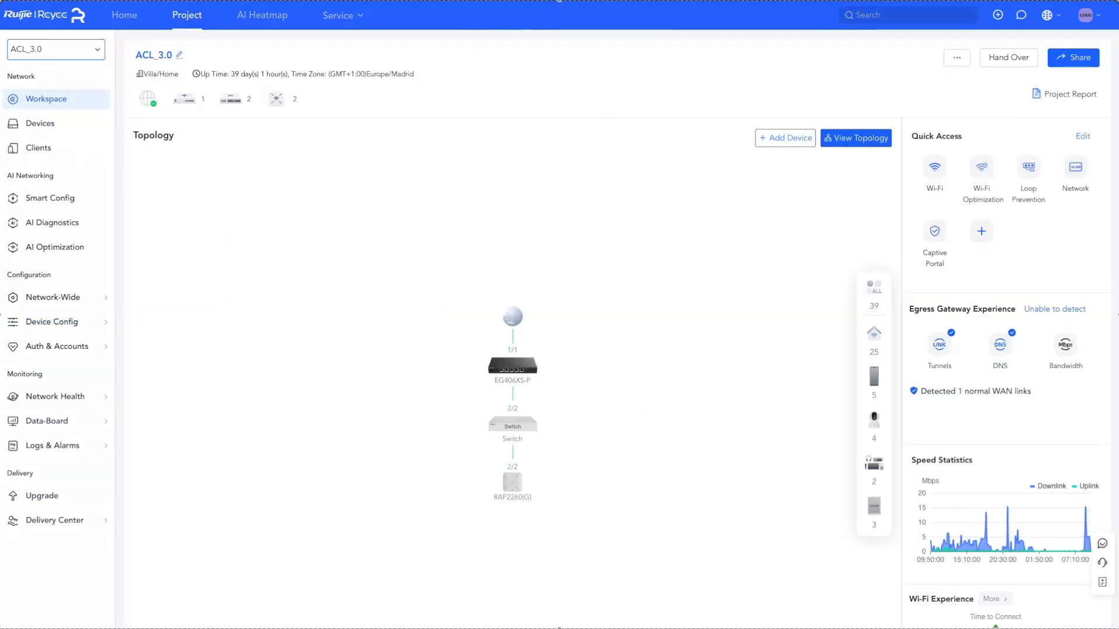